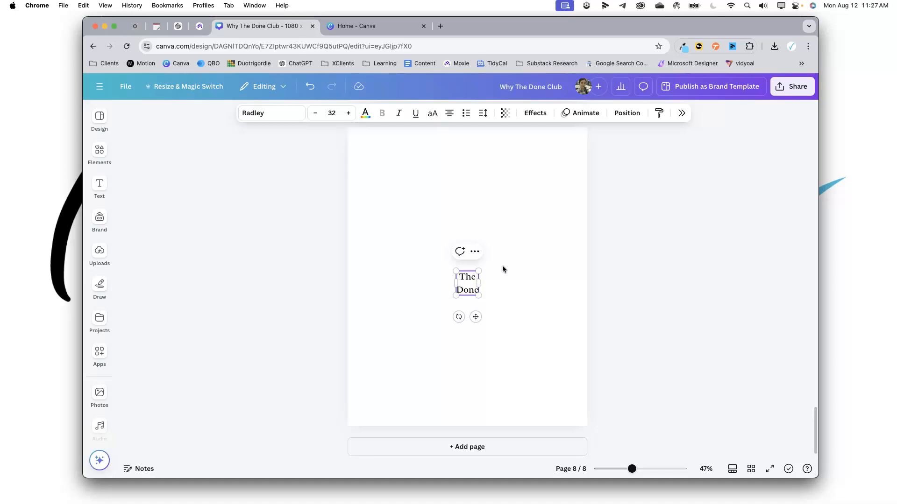
Right-align the "The Done Club" text on page 8.
{"action": "left_click", "coordinate": [492, 250]}
{"action": "left_click", "coordinate": [466, 288]}
{"action": "left_click", "coordinate": [483, 113]}
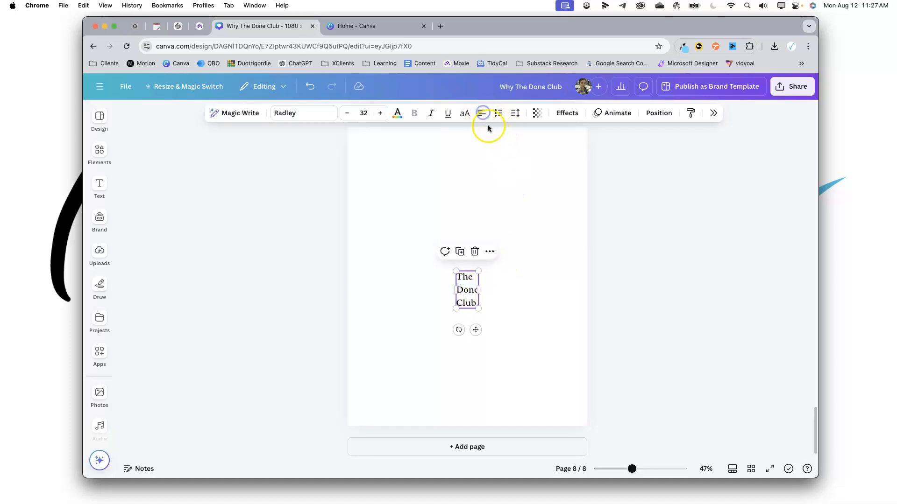
{"action": "left_click", "coordinate": [482, 114]}
Scale up the text box until the font size is about 127.
{"action": "left_click_drag", "start_coordinate": [479, 272], "coordinate": [562, 227]}
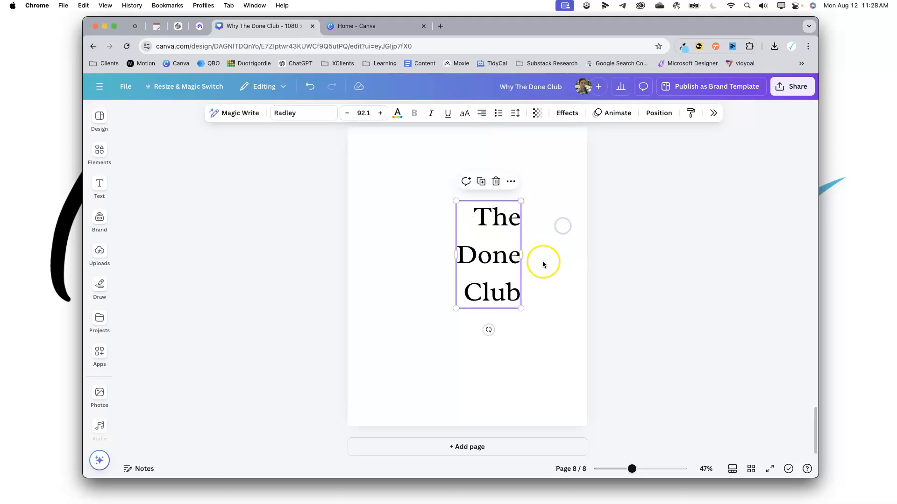
{"action": "scroll", "coordinate": [551, 267], "scroll_direction": "up", "scroll_amount": 3}
{"action": "left_click_drag", "start_coordinate": [521, 379], "coordinate": [553, 407]}
Reduce the text's line spacing to about 0.81.
{"action": "left_click", "coordinate": [614, 304]}
{"action": "left_click", "coordinate": [507, 320]}
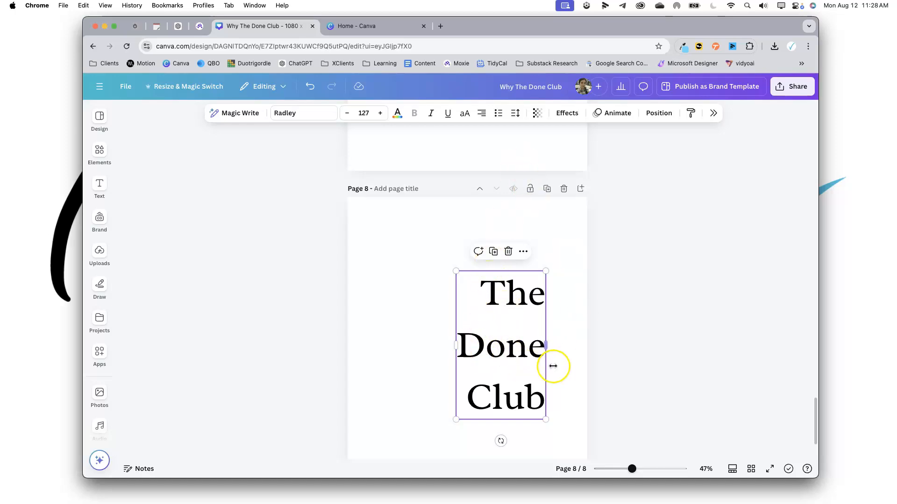
{"action": "left_click", "coordinate": [516, 113]}
{"action": "left_click_drag", "start_coordinate": [503, 181], "coordinate": [478, 187]}
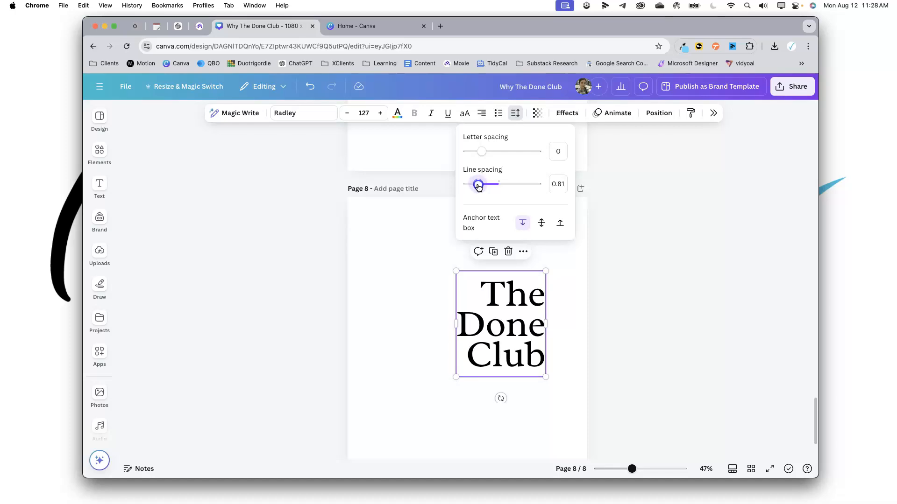
{"action": "left_click", "coordinate": [606, 256]}
{"action": "left_click", "coordinate": [610, 302]}
{"action": "scroll", "coordinate": [611, 303], "scroll_direction": "down", "scroll_amount": 2}
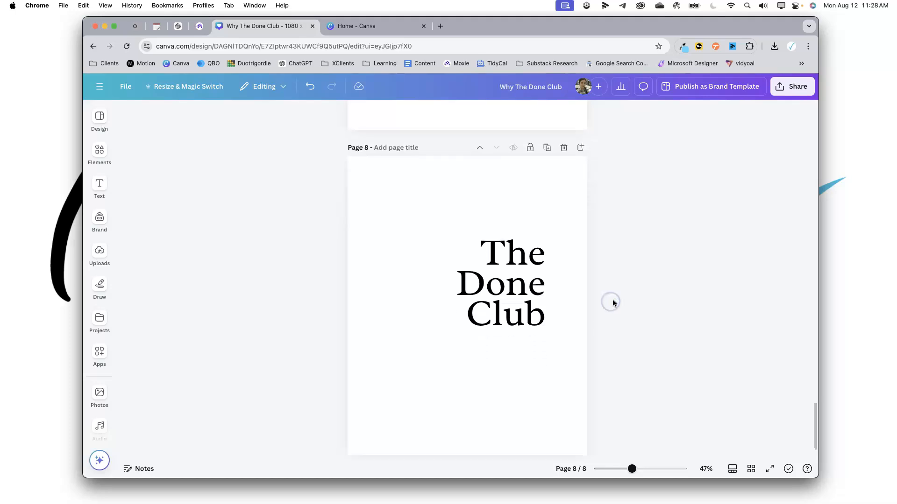
Enlarge the text box to a font size of about 146 and nudge it into place.
{"action": "left_click", "coordinate": [521, 278]}
{"action": "left_click_drag", "start_coordinate": [457, 328], "coordinate": [442, 346]}
{"action": "left_click", "coordinate": [673, 306]}
{"action": "left_click", "coordinate": [550, 314]}
{"action": "mouse_move", "coordinate": [525, 313]}
{"action": "left_mouse_down"}
{"action": "mouse_move", "coordinate": [531, 278]}
{"action": "mouse_move", "coordinate": [521, 310]}
{"action": "left_mouse_up"}
Add the blue check mark icon from the Brand Kit's icons to page 8.
{"action": "scroll", "coordinate": [610, 326], "scroll_direction": "up", "scroll_amount": 6}
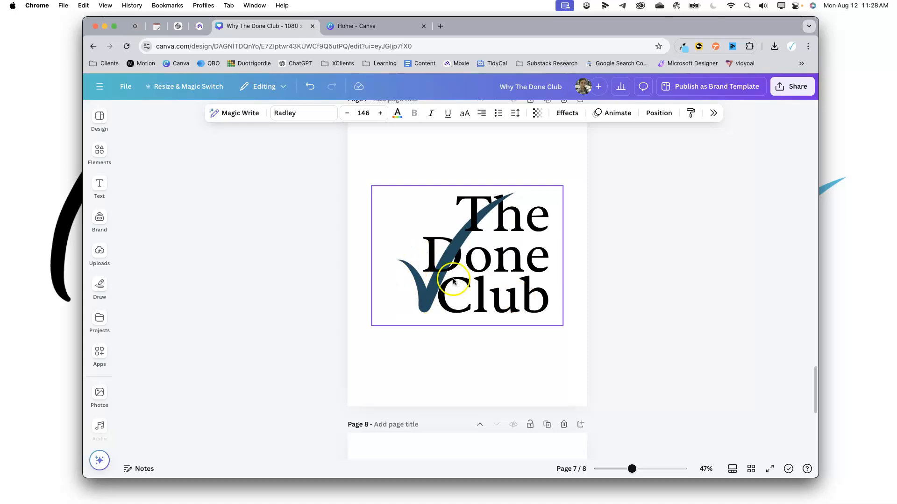
{"action": "scroll", "coordinate": [467, 307], "scroll_direction": "down", "scroll_amount": 6}
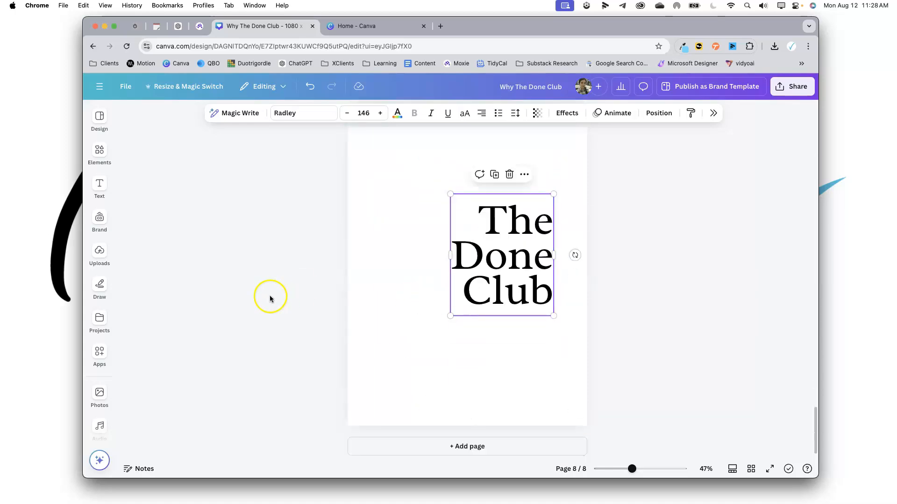
{"action": "left_click", "coordinate": [98, 219]}
{"action": "scroll", "coordinate": [163, 281], "scroll_direction": "down", "scroll_amount": 5}
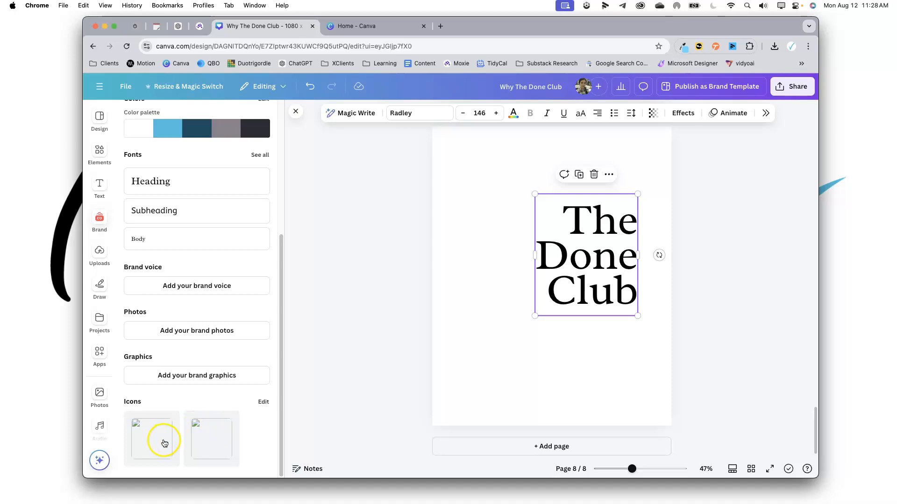
{"action": "left_click", "coordinate": [127, 50]}
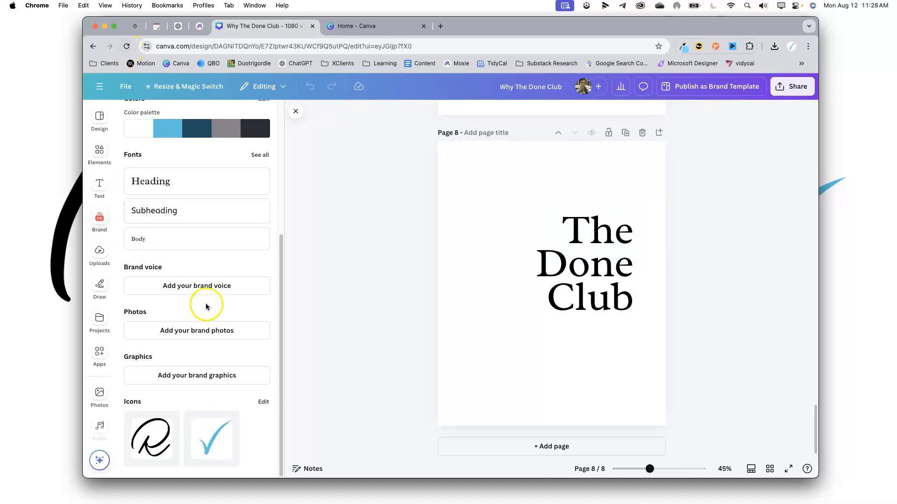
{"action": "left_click", "coordinate": [228, 450]}
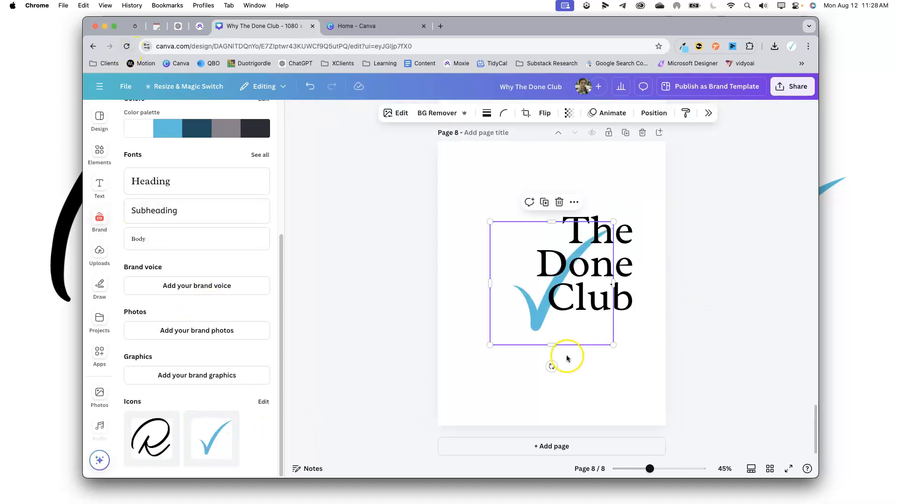
Enlarge the check mark and move it below and left of the text, then close the brand panel.
{"action": "left_click", "coordinate": [505, 364]}
{"action": "left_click_drag", "start_coordinate": [525, 305], "coordinate": [496, 335]}
{"action": "left_click_drag", "start_coordinate": [525, 276], "coordinate": [504, 283]}
{"action": "mouse_move", "coordinate": [507, 318]}
{"action": "left_mouse_down"}
{"action": "mouse_move", "coordinate": [555, 345]}
{"action": "mouse_move", "coordinate": [524, 299]}
{"action": "mouse_move", "coordinate": [524, 317]}
{"action": "left_mouse_up"}
{"action": "left_click", "coordinate": [437, 114]}
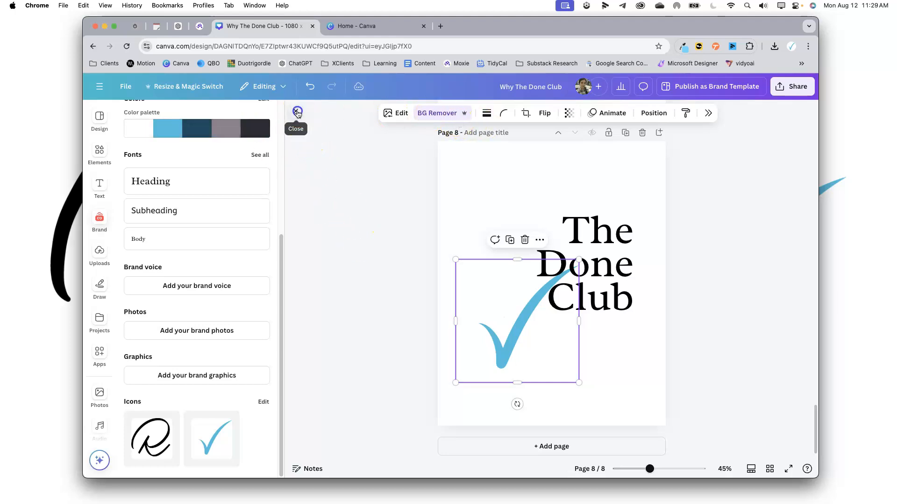
{"action": "left_click", "coordinate": [297, 113]}
{"action": "left_click", "coordinate": [530, 348]}
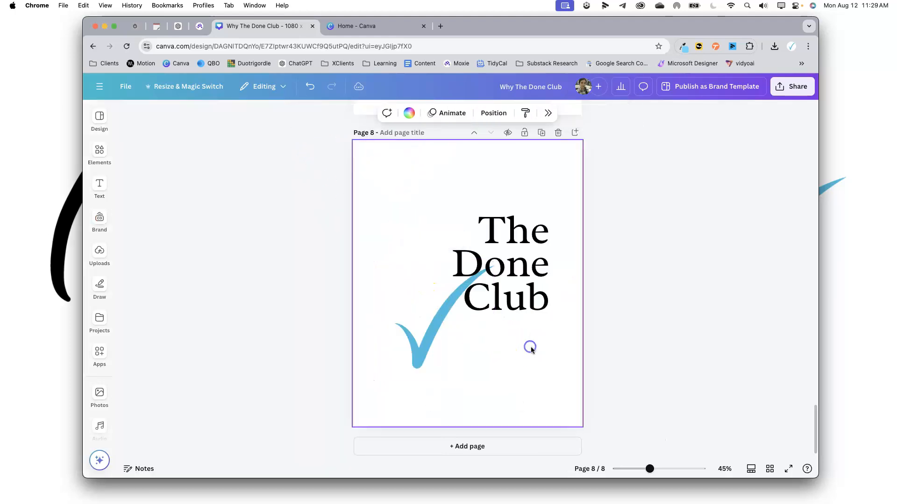
Apply a Custom Duotone effect to the check mark image.
{"action": "left_click", "coordinate": [425, 338]}
{"action": "scroll", "coordinate": [444, 334], "scroll_direction": "up", "scroll_amount": 10}
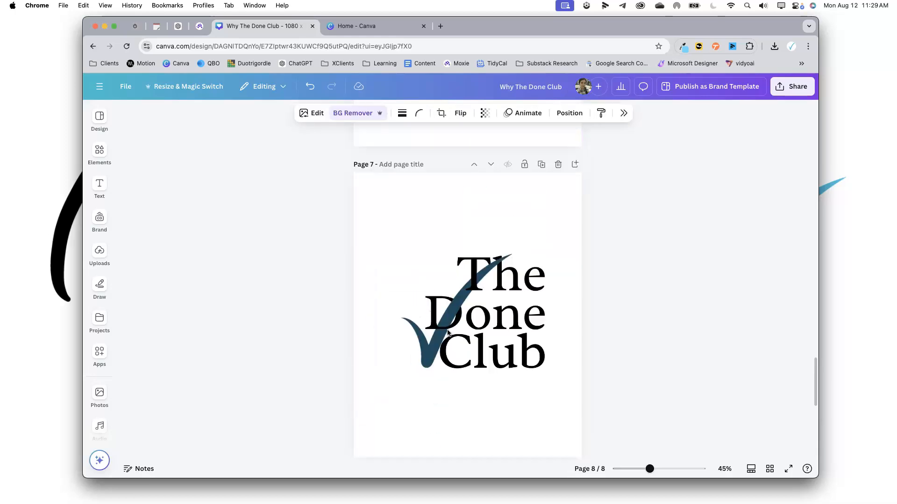
{"action": "scroll", "coordinate": [467, 369], "scroll_direction": "down", "scroll_amount": 10}
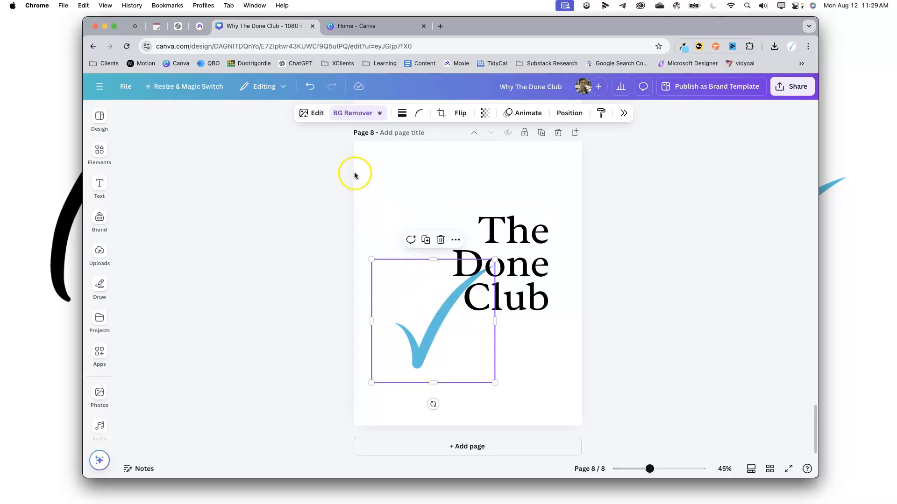
{"action": "left_click", "coordinate": [315, 117]}
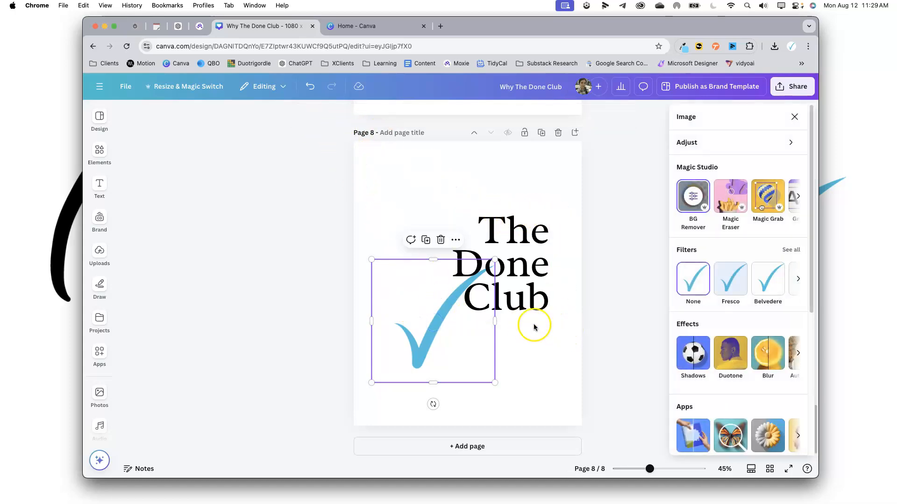
{"action": "left_click", "coordinate": [735, 366]}
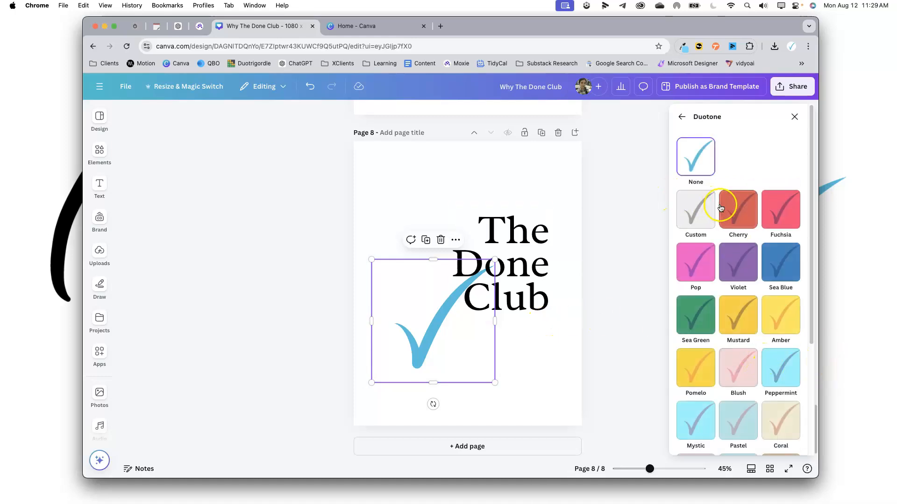
{"action": "left_click", "coordinate": [699, 213]}
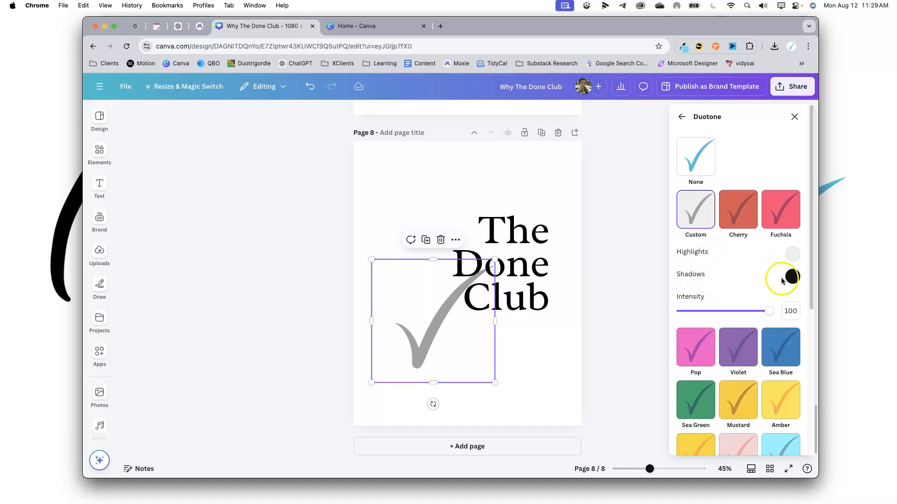
Set the duotone Shadows color to the brand color #114B5F copied from the Brand Kit tab.
{"action": "left_click", "coordinate": [388, 29]}
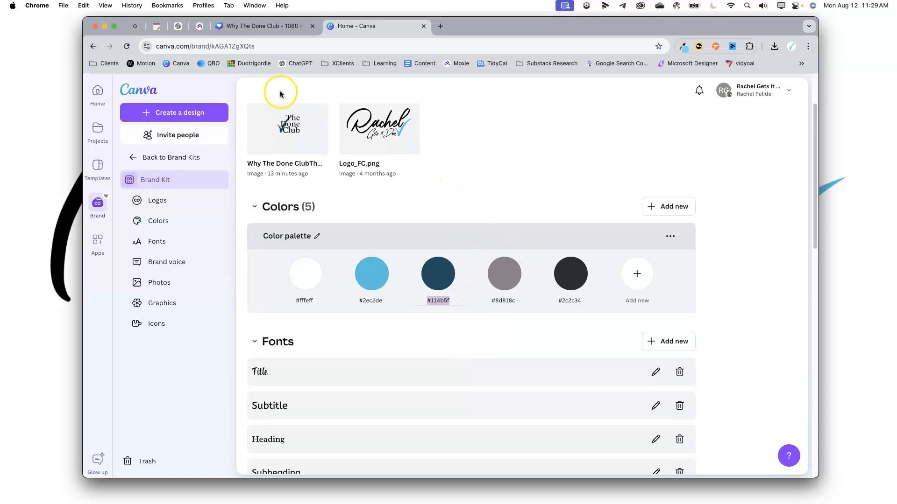
{"action": "left_click", "coordinate": [234, 26]}
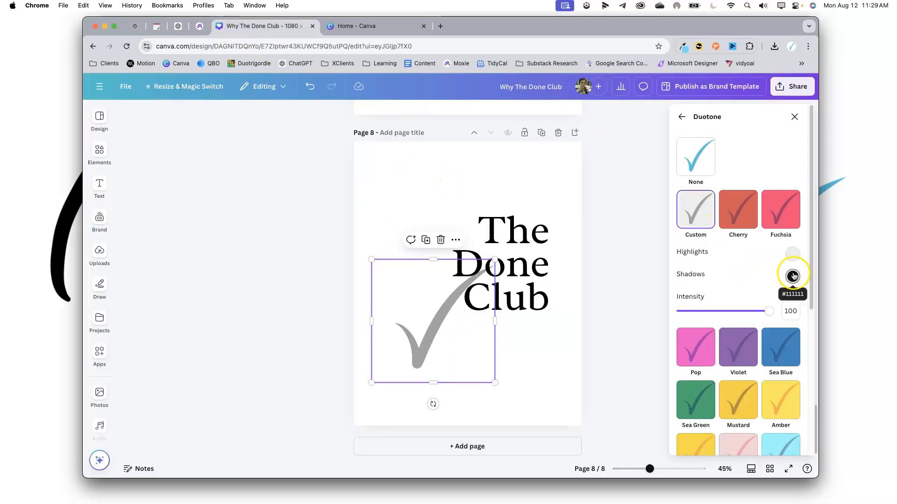
{"action": "left_click", "coordinate": [793, 277]}
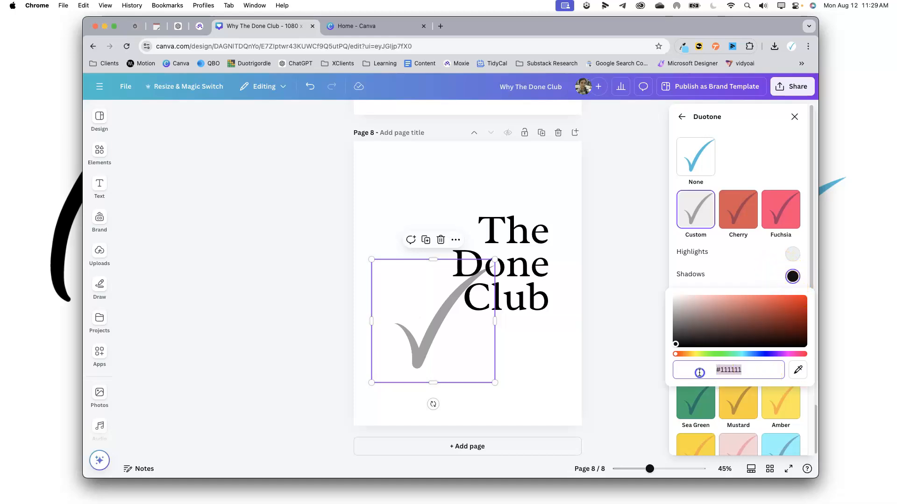
{"action": "type", "text": "#114B5F"}
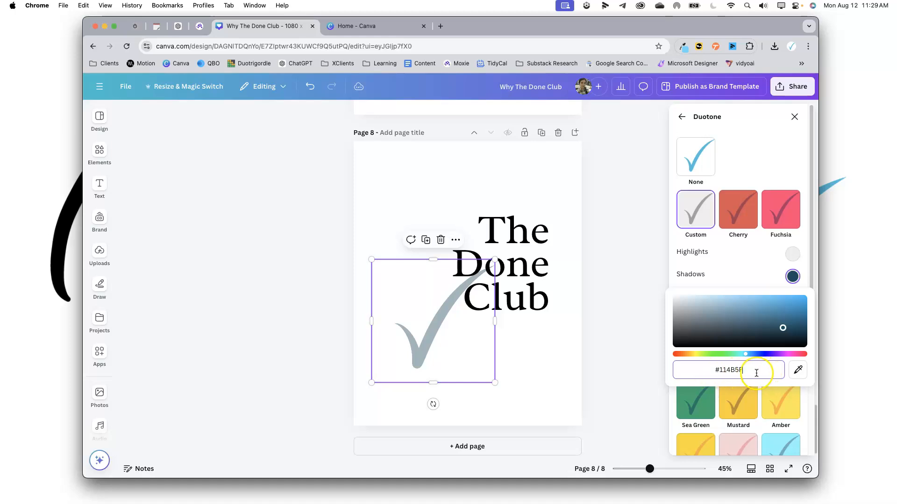
Set the duotone Highlights color to #114B5F as well.
{"action": "left_click", "coordinate": [794, 256]}
{"action": "left_click", "coordinate": [768, 344]}
{"action": "type", "text": "#114B5F"}
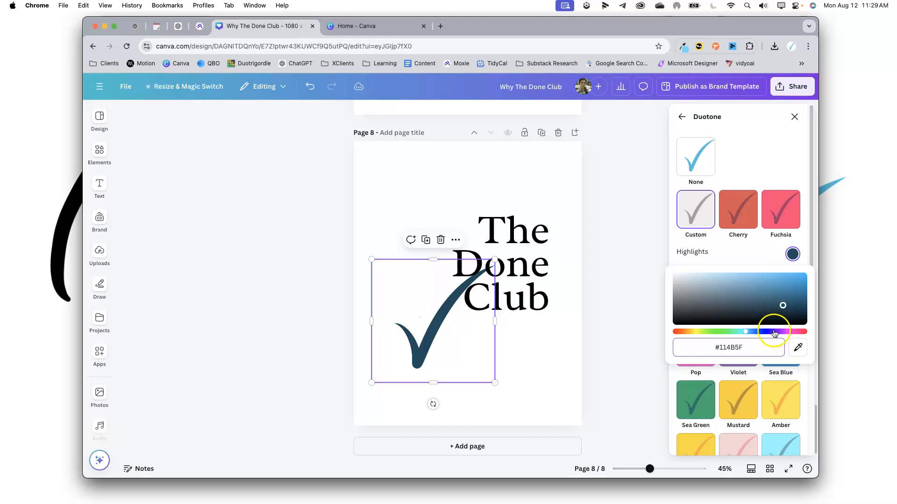
{"action": "left_click", "coordinate": [741, 265]}
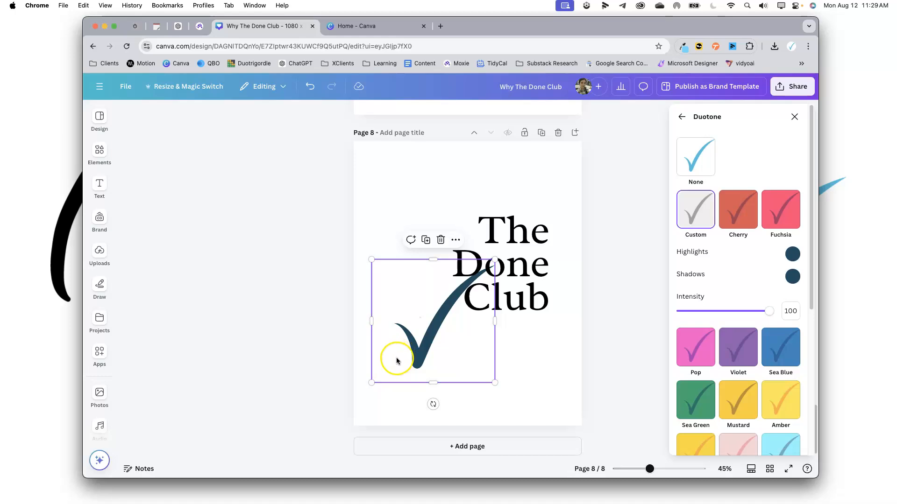
Move the check mark up to overlap the text, shrink it slightly, and close the Duotone panel.
{"action": "left_click_drag", "start_coordinate": [410, 364], "coordinate": [447, 304]}
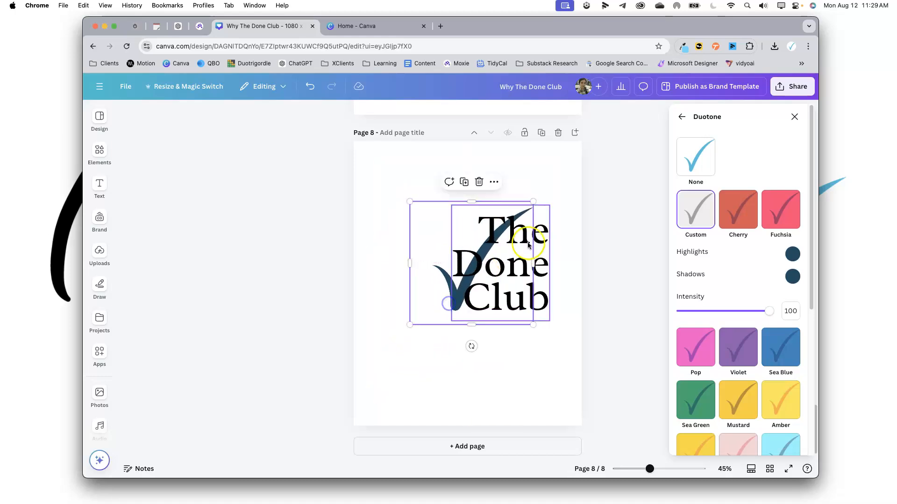
{"action": "left_click_drag", "start_coordinate": [533, 201], "coordinate": [526, 208]}
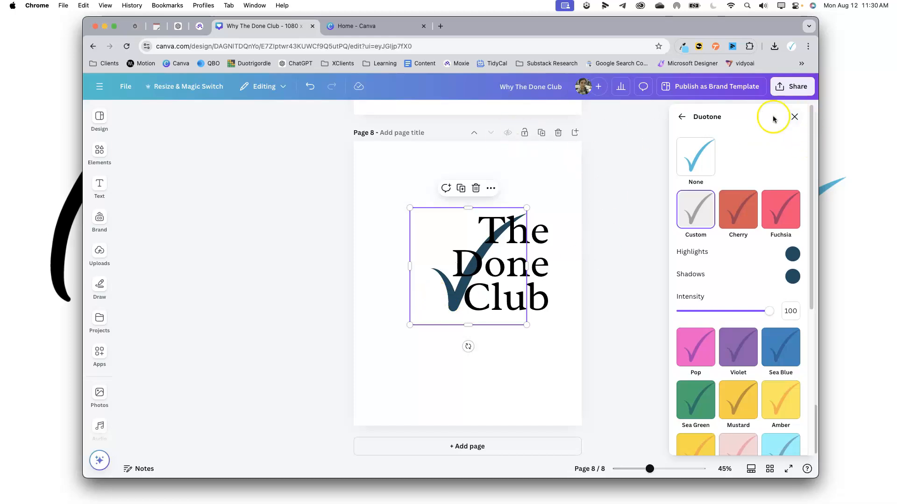
{"action": "left_click", "coordinate": [683, 117]}
{"action": "left_click", "coordinate": [794, 116]}
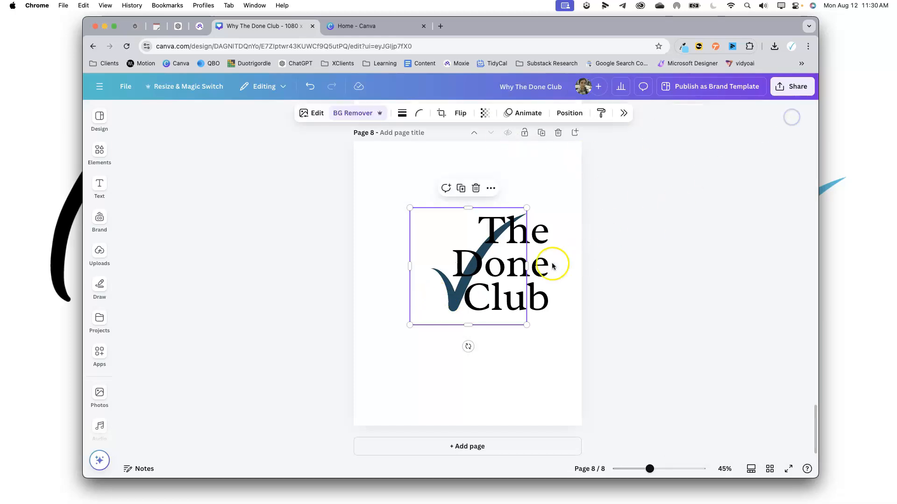
Bring the check mark to the front of the text.
{"action": "left_click", "coordinate": [570, 114]}
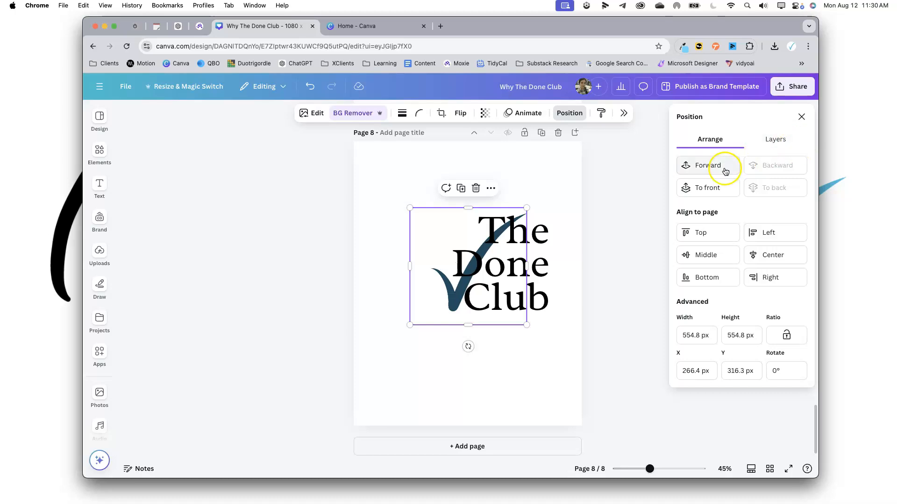
{"action": "left_click", "coordinate": [720, 187]}
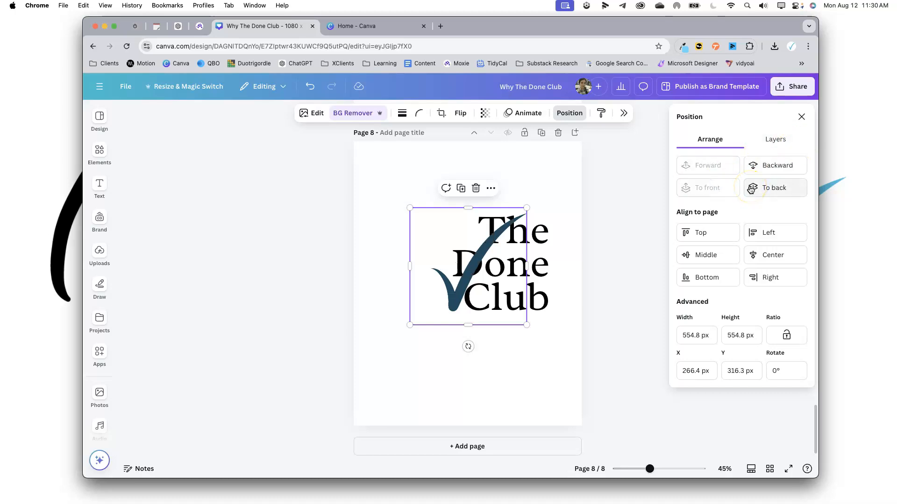
{"action": "left_click", "coordinate": [608, 237]}
Move the check mark to the upper left of the text on page 8.
{"action": "scroll", "coordinate": [647, 279], "scroll_direction": "up", "scroll_amount": 1}
{"action": "scroll", "coordinate": [647, 279], "scroll_direction": "up", "scroll_amount": 5}
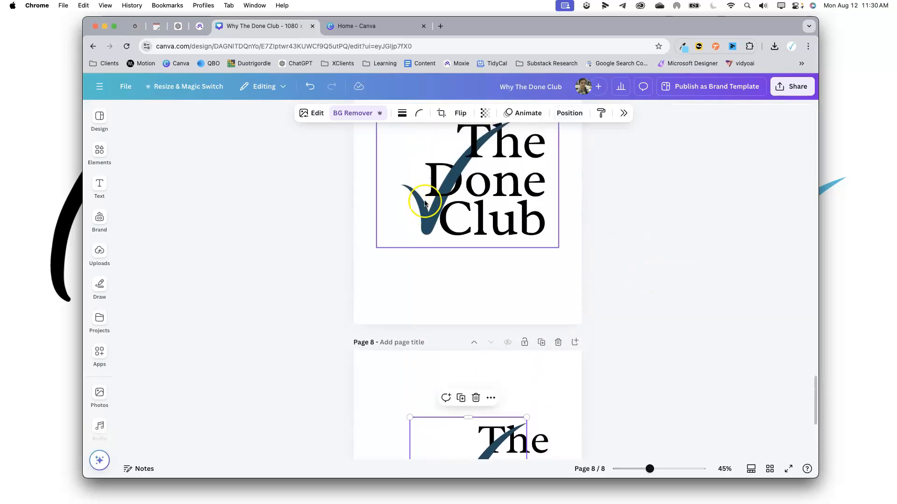
{"action": "scroll", "coordinate": [542, 184], "scroll_direction": "up", "scroll_amount": 1}
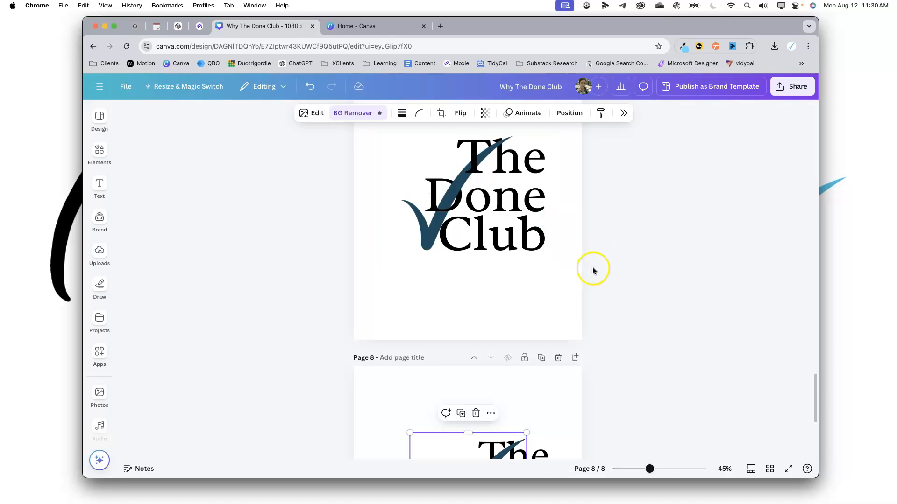
{"action": "scroll", "coordinate": [593, 271], "scroll_direction": "down", "scroll_amount": 3}
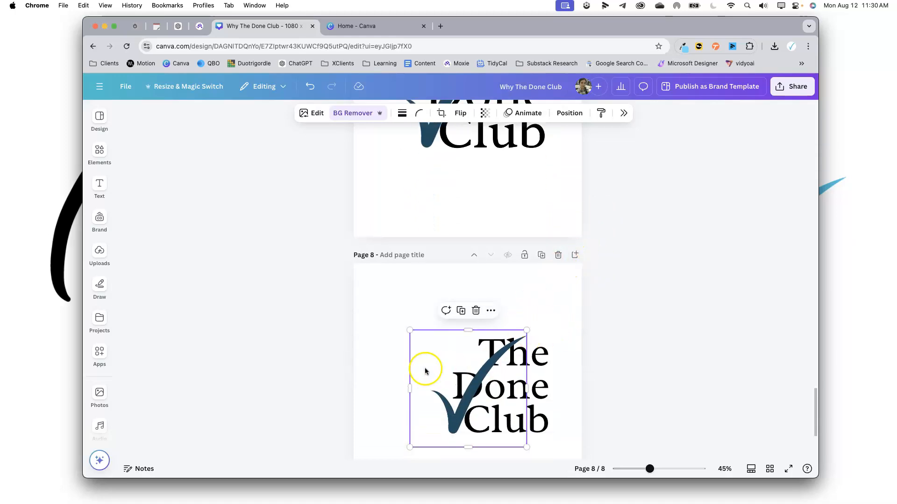
{"action": "left_click_drag", "start_coordinate": [430, 361], "coordinate": [388, 311]}
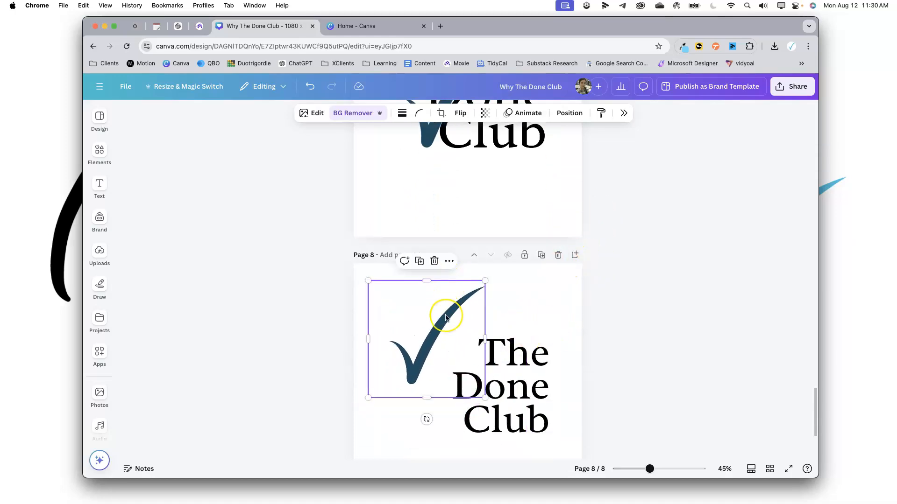
Duplicate page 8, then delete the check mark from page 8.
{"action": "left_click", "coordinate": [541, 255]}
{"action": "scroll", "coordinate": [471, 302], "scroll_direction": "up", "scroll_amount": 5}
{"action": "left_click", "coordinate": [419, 287]}
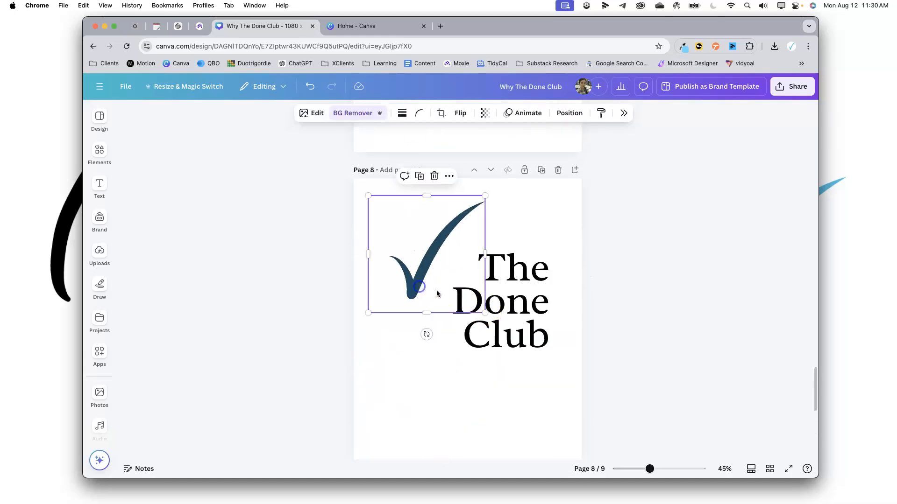
{"action": "key", "text": "Delete"}
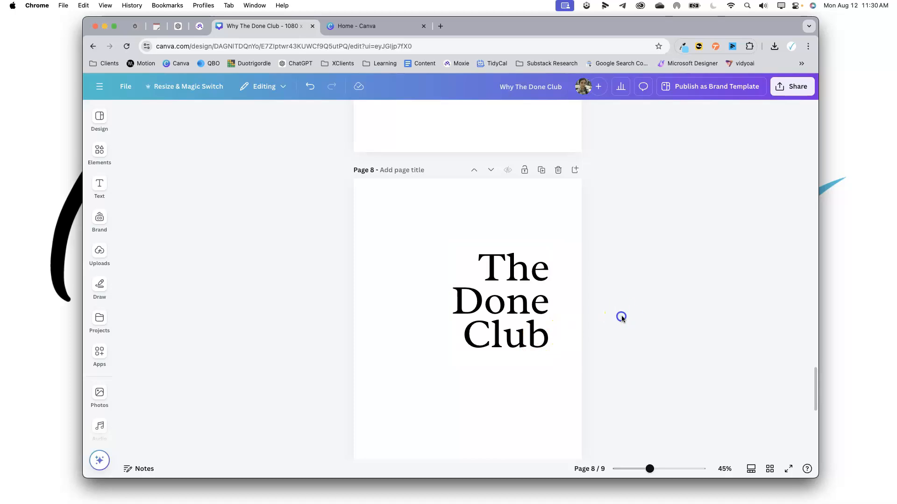
Enlarge the page 8 text box to a font size of about 168 and reposition it.
{"action": "left_click_drag", "start_coordinate": [511, 322], "coordinate": [479, 337]}
{"action": "left_click_drag", "start_coordinate": [515, 260], "coordinate": [534, 243]}
{"action": "left_click", "coordinate": [615, 296]}
{"action": "mouse_move", "coordinate": [489, 320]}
{"action": "left_mouse_down"}
{"action": "mouse_move", "coordinate": [490, 334]}
{"action": "mouse_move", "coordinate": [500, 333]}
{"action": "mouse_move", "coordinate": [485, 335]}
{"action": "left_mouse_up"}
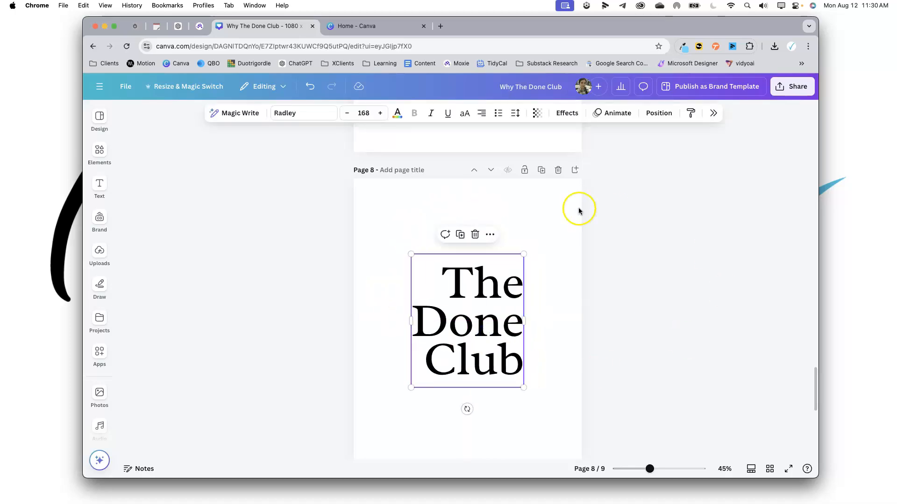
Download only page 8 as a PNG with a transparent background.
{"action": "left_click", "coordinate": [533, 256]}
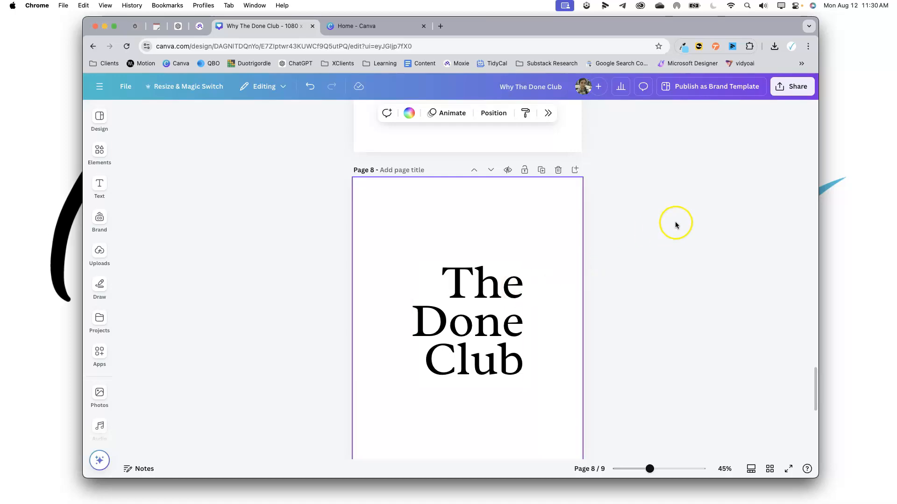
{"action": "scroll", "coordinate": [696, 210], "scroll_direction": "down", "scroll_amount": 1}
{"action": "left_click", "coordinate": [792, 97]}
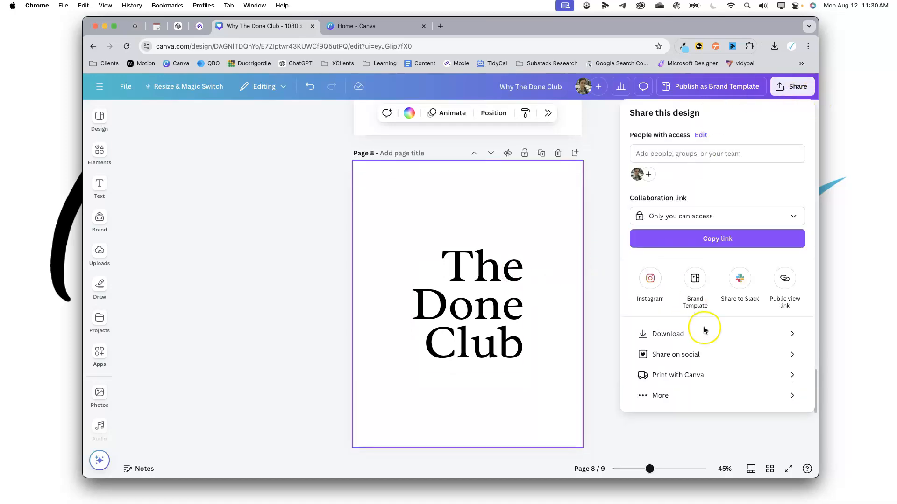
{"action": "left_click", "coordinate": [719, 336]}
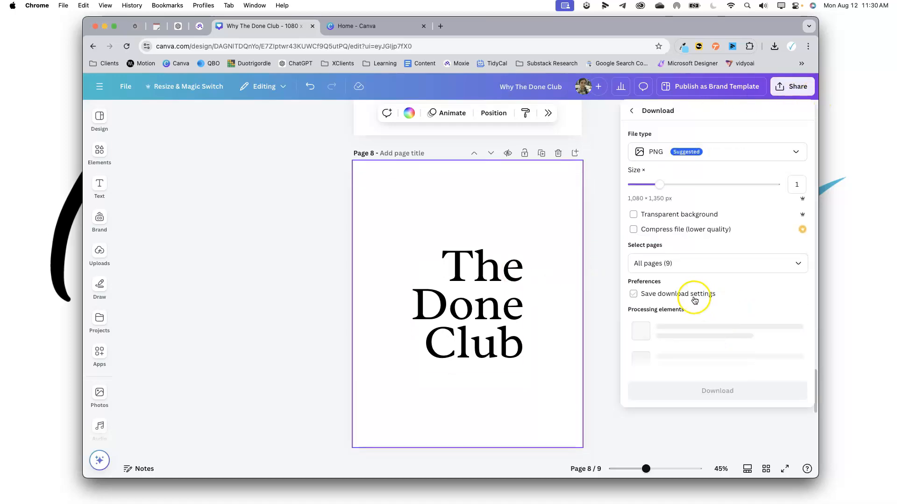
{"action": "left_click", "coordinate": [799, 260]}
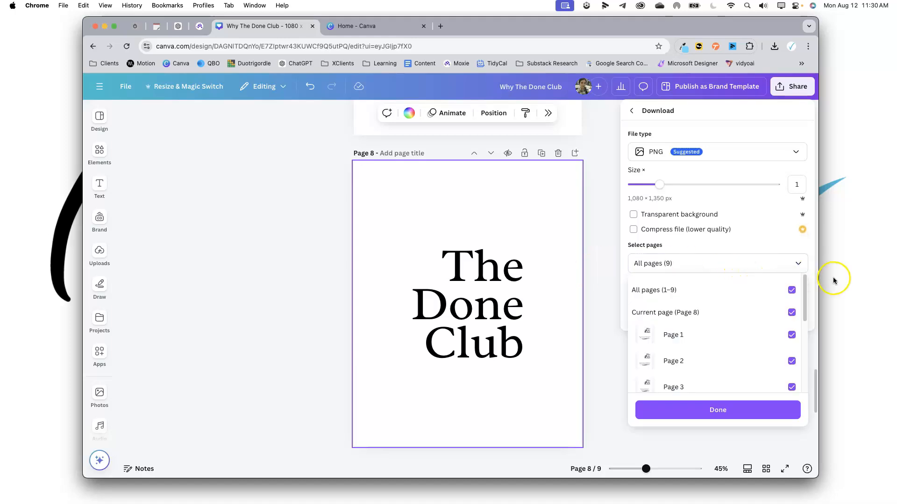
{"action": "left_click", "coordinate": [794, 292]}
{"action": "left_click", "coordinate": [751, 317]}
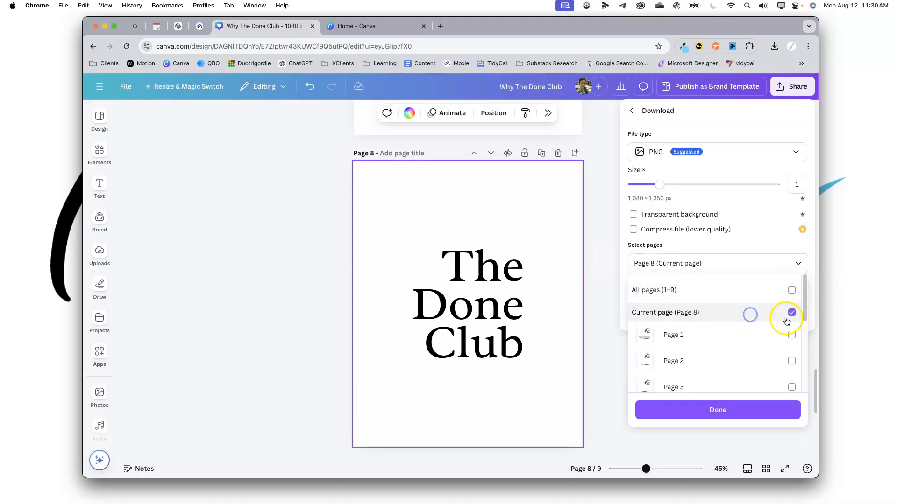
{"action": "left_click", "coordinate": [761, 409]}
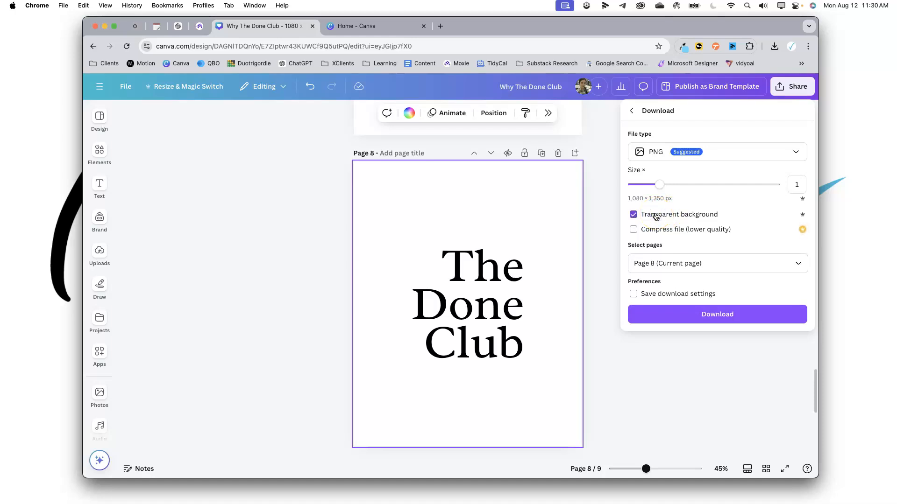
{"action": "left_click", "coordinate": [698, 314]}
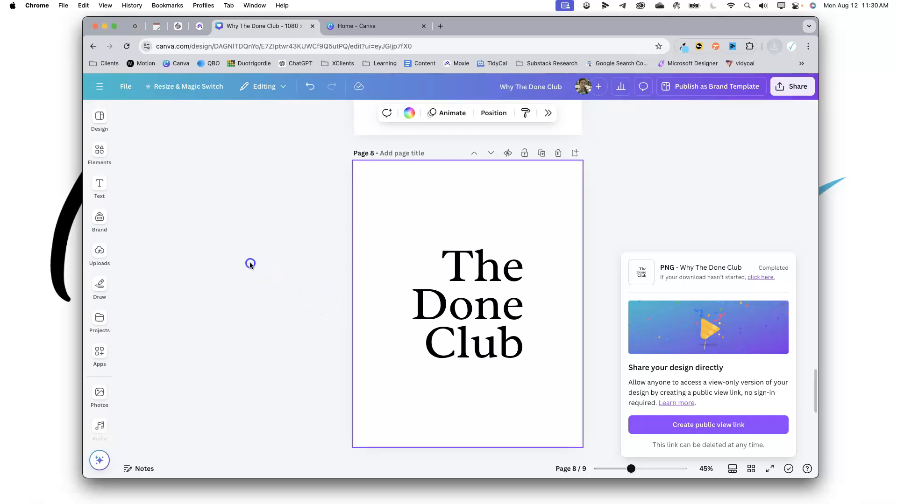
Upload the downloaded text PNG from the Downloads folder into the design's uploads.
{"action": "left_click", "coordinate": [99, 154]}
{"action": "left_click", "coordinate": [100, 252]}
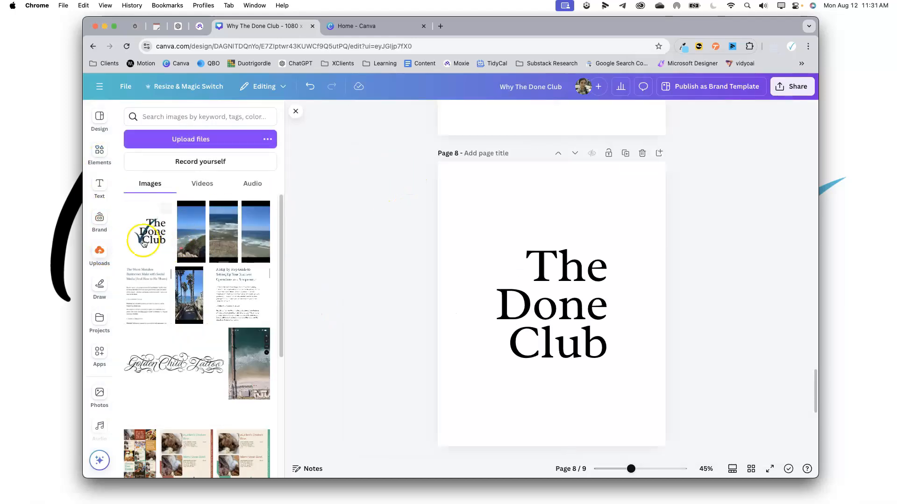
{"action": "left_click", "coordinate": [64, 486]}
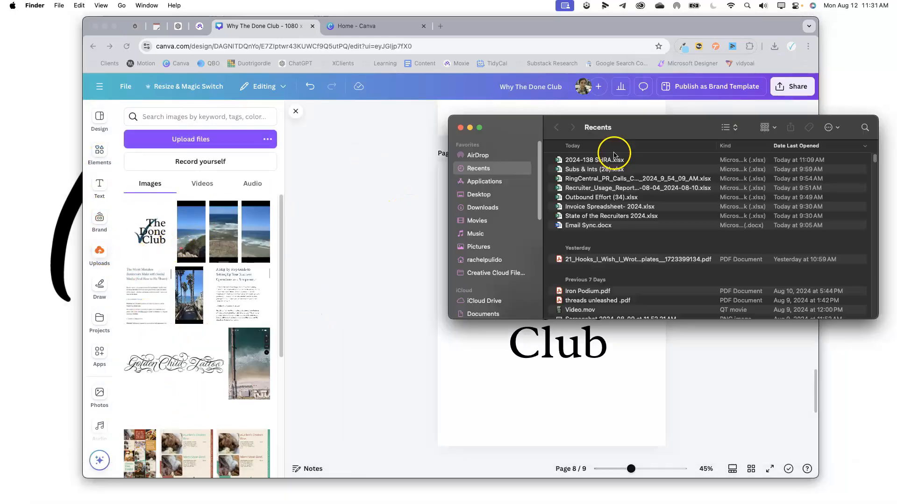
{"action": "left_click", "coordinate": [499, 209]}
{"action": "scroll", "coordinate": [635, 198], "scroll_direction": "up", "scroll_amount": 3}
{"action": "left_click_drag", "start_coordinate": [608, 160], "coordinate": [198, 237]}
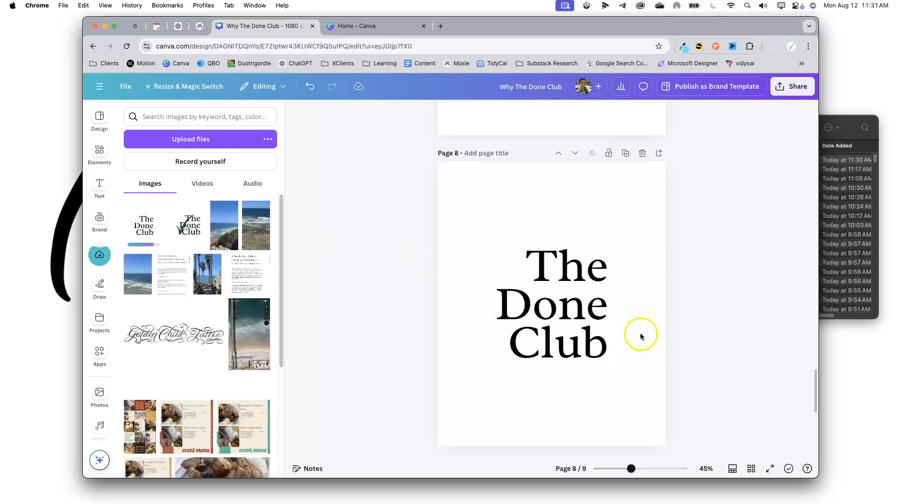
Add a new page 10, place the uploaded text image on it, then crop and position it.
{"action": "left_click", "coordinate": [661, 135]}
{"action": "left_click", "coordinate": [140, 227]}
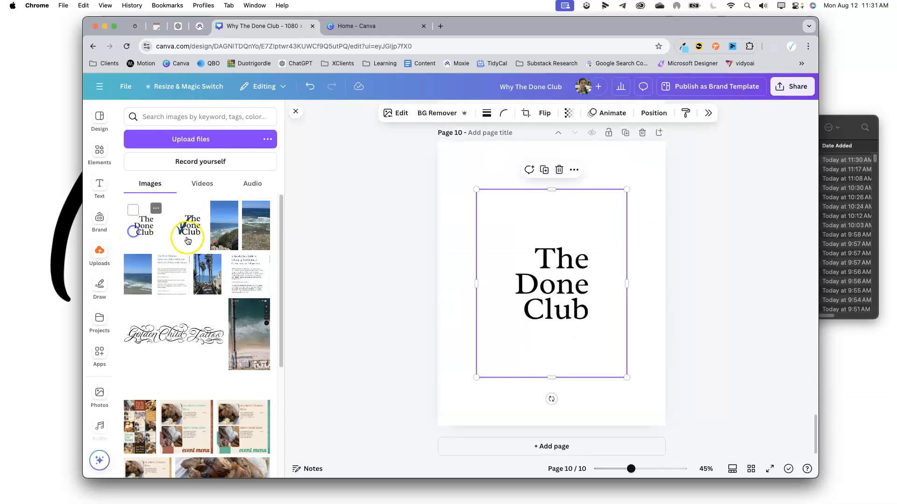
{"action": "left_click", "coordinate": [394, 318]}
{"action": "mouse_move", "coordinate": [521, 293]}
{"action": "left_mouse_down"}
{"action": "mouse_move", "coordinate": [536, 274]}
{"action": "mouse_move", "coordinate": [533, 282]}
{"action": "left_mouse_up"}
{"action": "left_click_drag", "start_coordinate": [563, 181], "coordinate": [563, 224]}
{"action": "left_click_drag", "start_coordinate": [563, 368], "coordinate": [563, 328]}
{"action": "left_click_drag", "start_coordinate": [636, 273], "coordinate": [583, 321]}
{"action": "left_click", "coordinate": [631, 290]}
{"action": "left_click", "coordinate": [575, 165]}
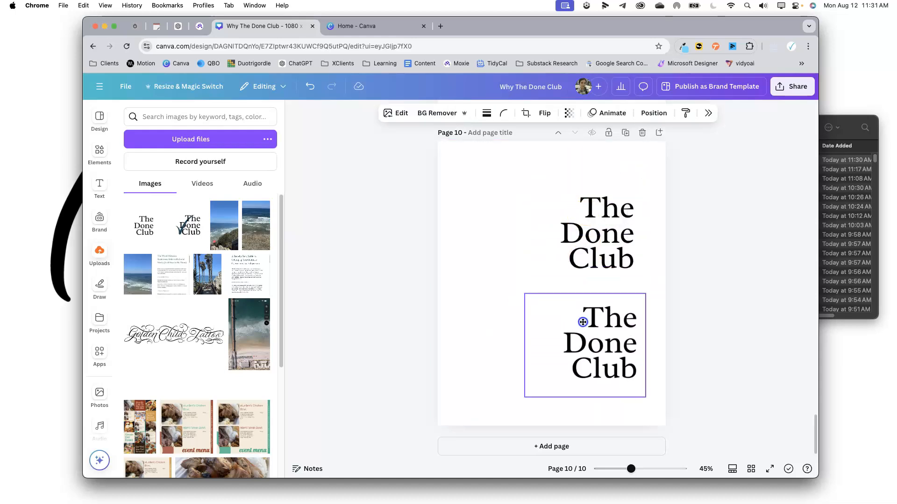
Copy the check mark from page 9 onto page 10 and place it over the text image.
{"action": "left_click", "coordinate": [427, 262]}
{"action": "scroll", "coordinate": [448, 269], "scroll_direction": "up", "scroll_amount": 2}
{"action": "scroll", "coordinate": [447, 270], "scroll_direction": "up", "scroll_amount": 3}
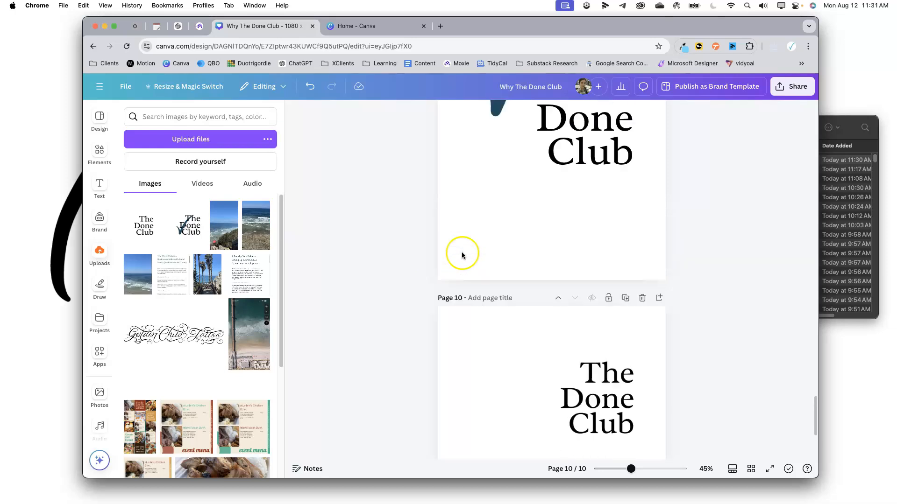
{"action": "left_click", "coordinate": [491, 127]}
{"action": "scroll", "coordinate": [542, 267], "scroll_direction": "down", "scroll_amount": 4}
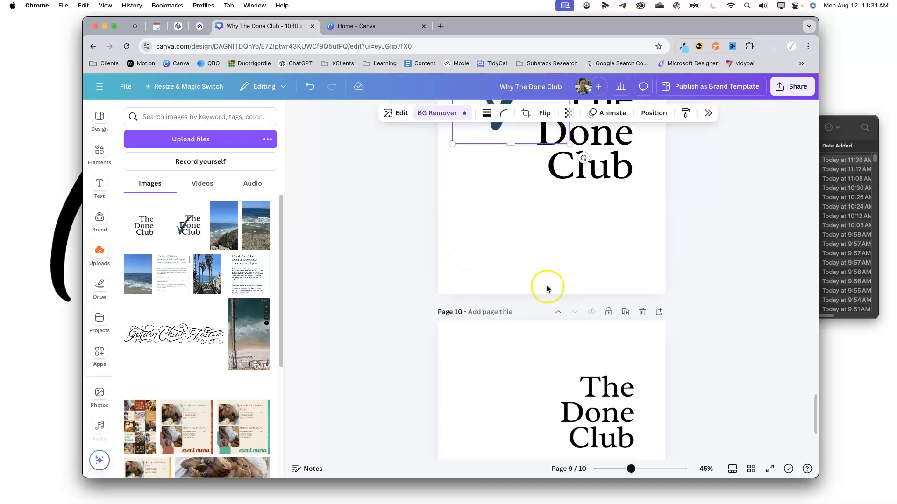
{"action": "left_click", "coordinate": [491, 292]}
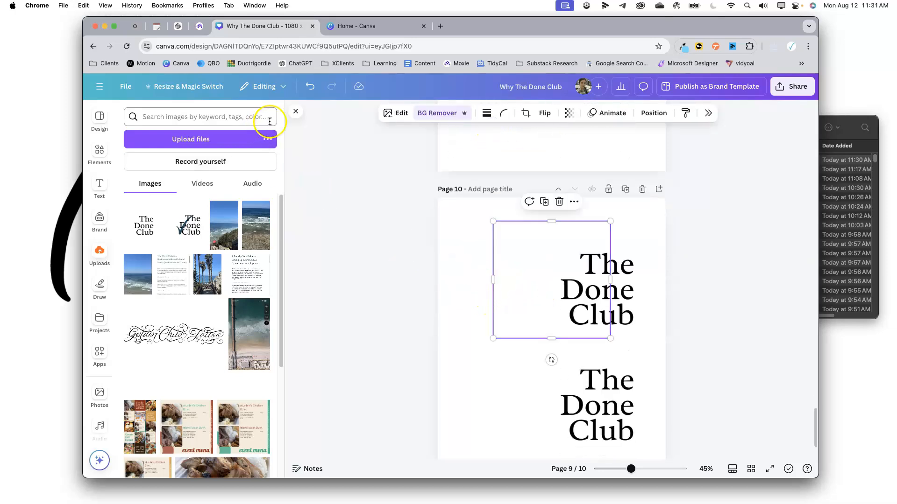
{"action": "left_click", "coordinate": [297, 112]}
{"action": "left_click_drag", "start_coordinate": [445, 294], "coordinate": [397, 324]}
{"action": "left_click_drag", "start_coordinate": [433, 297], "coordinate": [460, 286]}
{"action": "left_click_drag", "start_coordinate": [490, 335], "coordinate": [490, 327]}
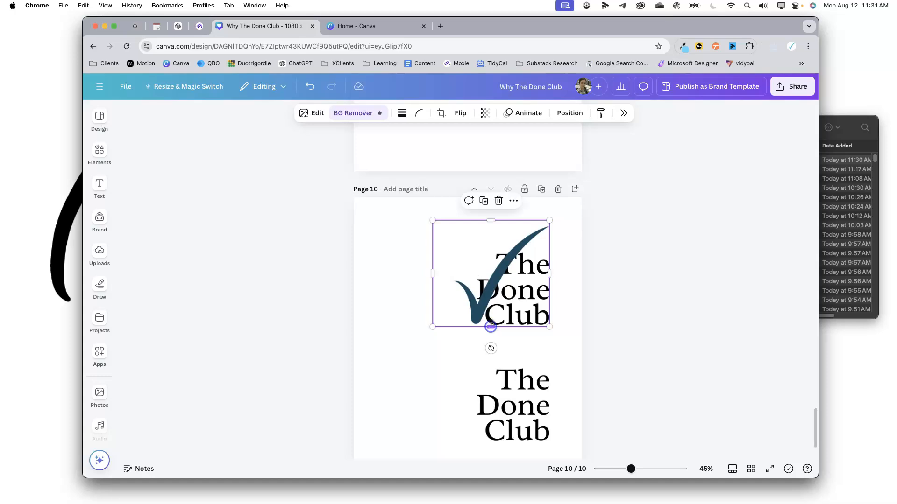
Resize the check mark and position it across the left side of the upper text image.
{"action": "left_click", "coordinate": [466, 333]}
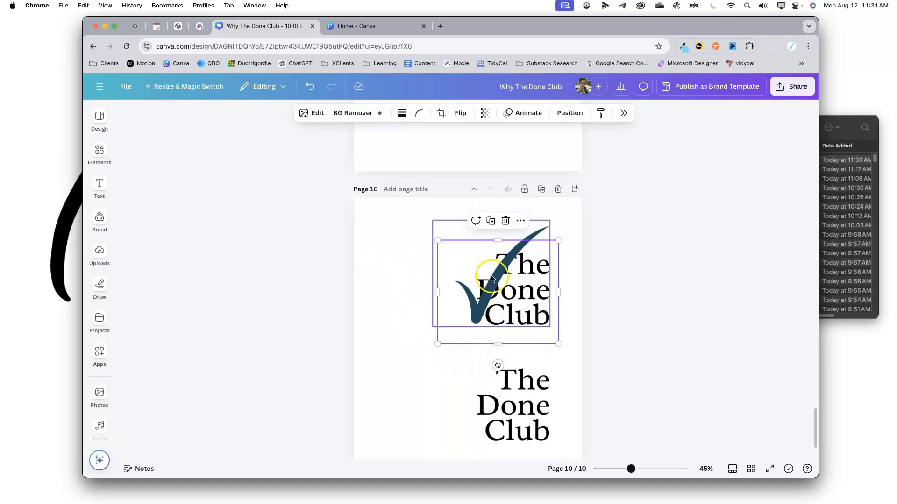
{"action": "left_click", "coordinate": [479, 299]}
{"action": "left_click_drag", "start_coordinate": [549, 222], "coordinate": [520, 247]}
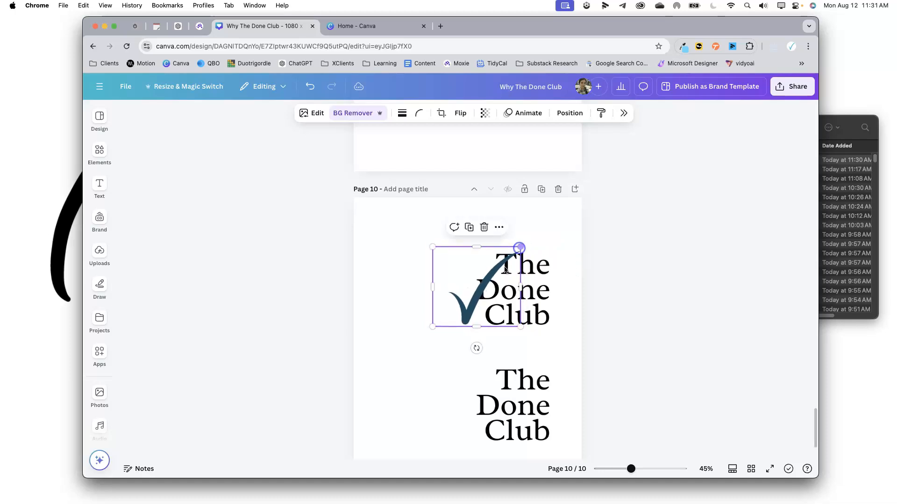
{"action": "left_click_drag", "start_coordinate": [469, 306], "coordinate": [483, 309]}
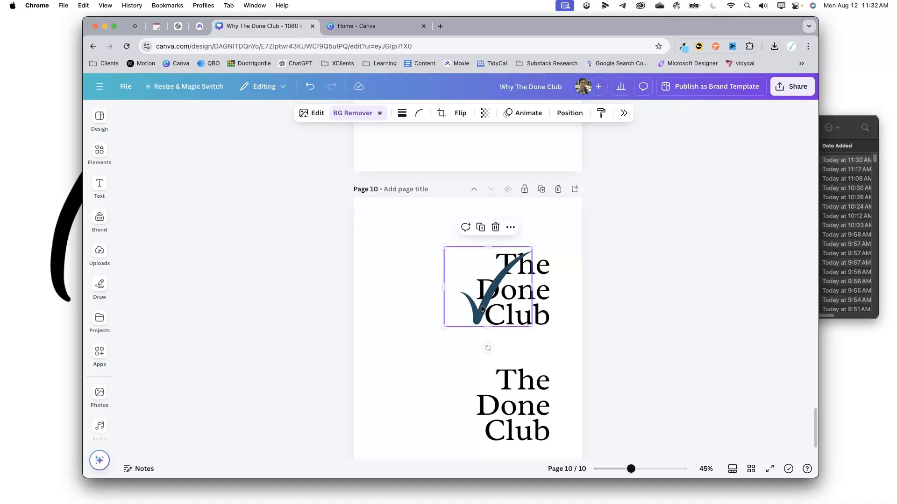
{"action": "left_click", "coordinate": [425, 297]}
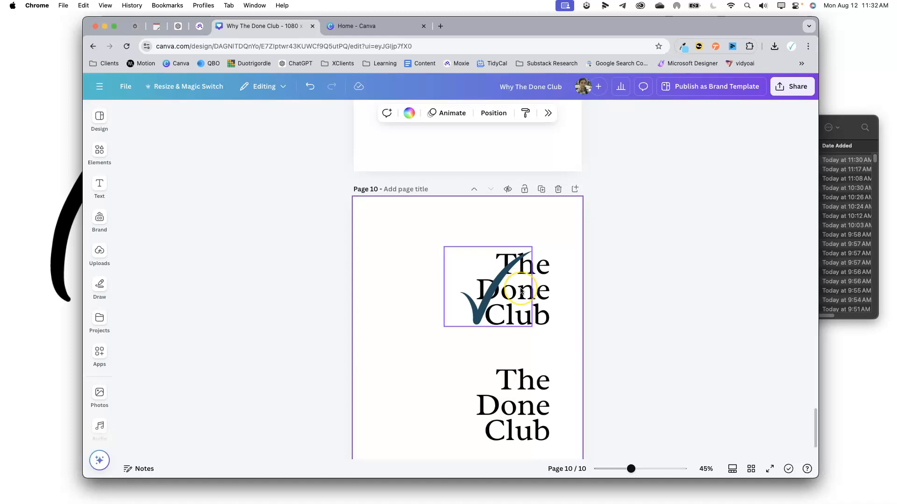
Move the lower text image on top of the upper one and bring it to the front.
{"action": "left_click", "coordinate": [530, 385]}
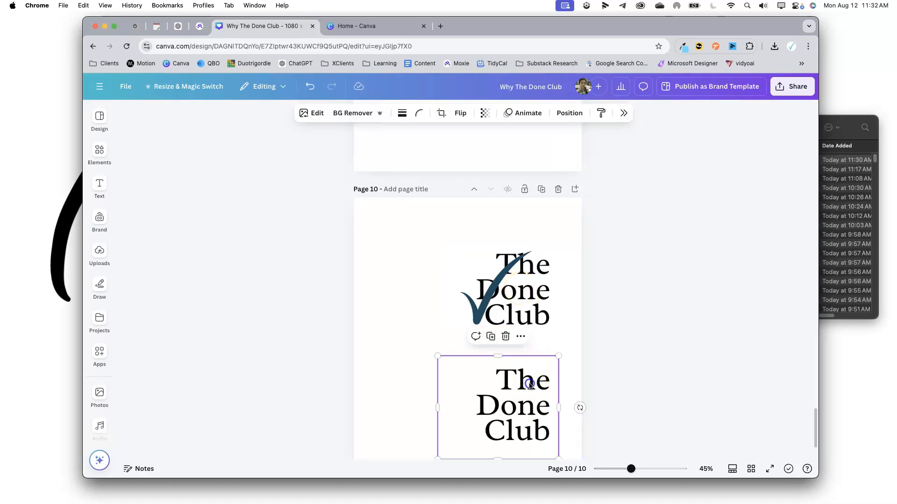
{"action": "left_click_drag", "start_coordinate": [522, 386], "coordinate": [510, 281]}
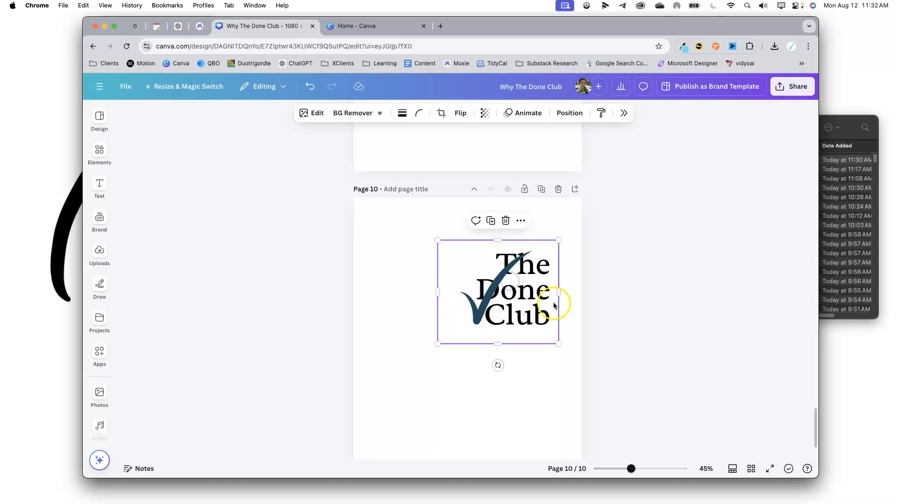
{"action": "left_click", "coordinate": [577, 117]}
{"action": "left_click", "coordinate": [738, 190]}
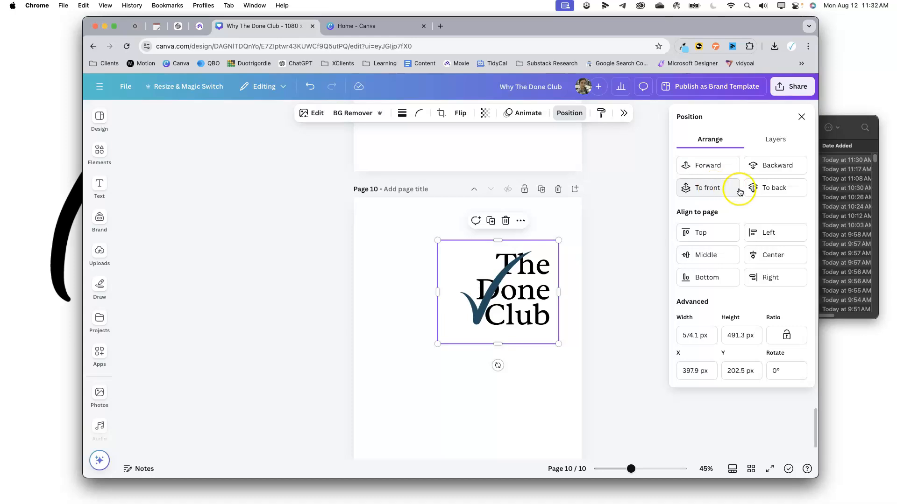
Crop the top of the front text image, then undo the crop.
{"action": "left_click", "coordinate": [543, 382]}
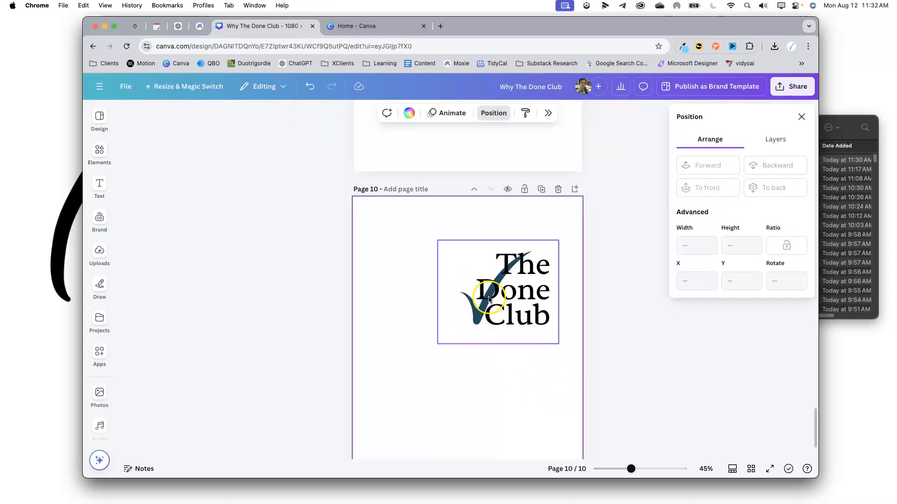
{"action": "left_click", "coordinate": [532, 314]}
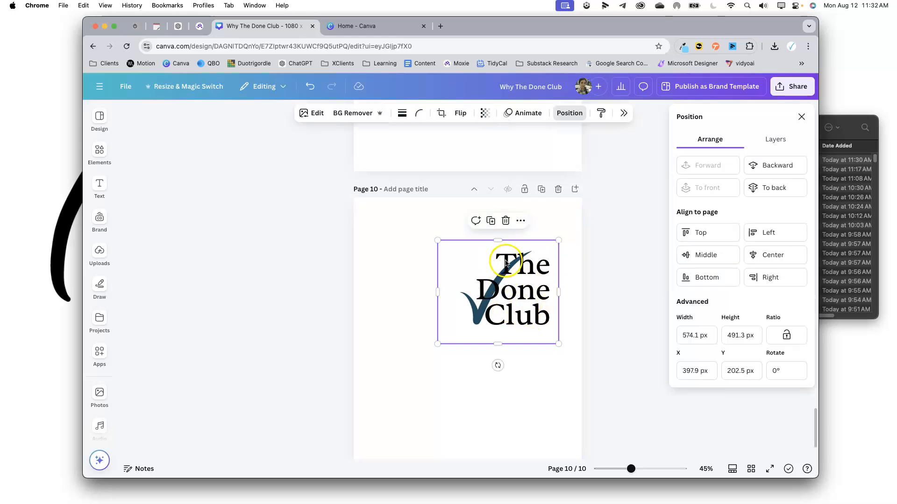
{"action": "mouse_move", "coordinate": [499, 241]}
{"action": "left_mouse_down"}
{"action": "mouse_move", "coordinate": [502, 271]}
{"action": "mouse_move", "coordinate": [505, 240]}
{"action": "left_mouse_up"}
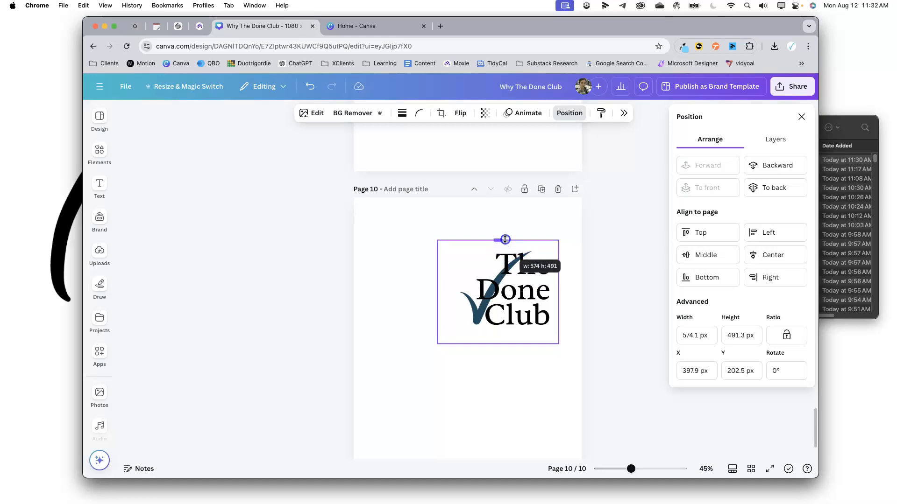
{"action": "left_click_drag", "start_coordinate": [505, 240], "coordinate": [504, 266]}
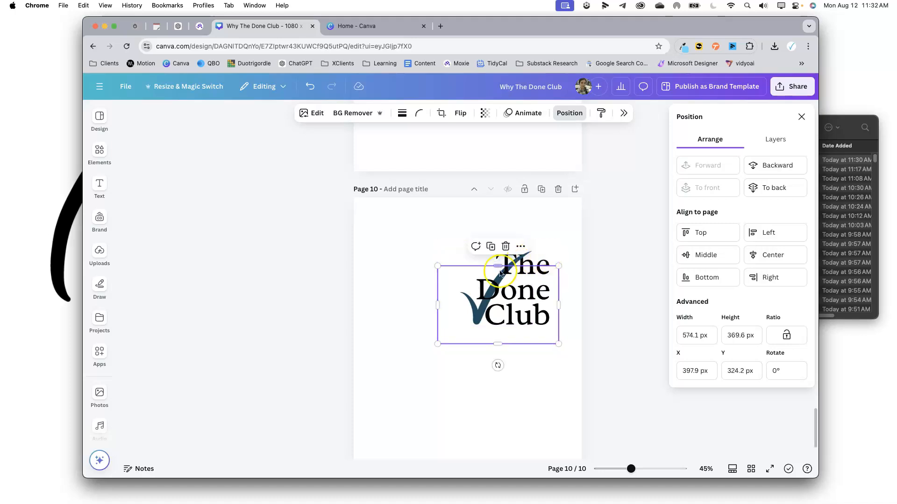
{"action": "key", "text": "super+z"}
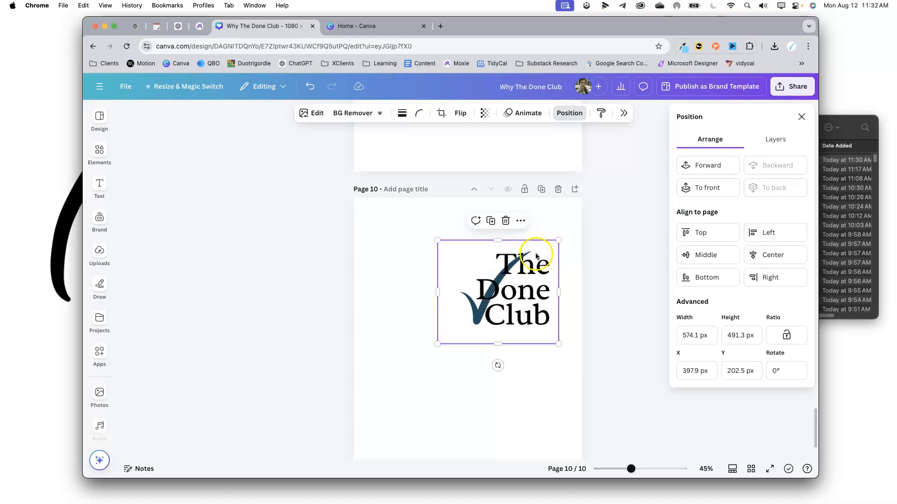
Duplicate the front text image and crop the copies so portions of the lettering overlap the check mark.
{"action": "left_click", "coordinate": [479, 313]}
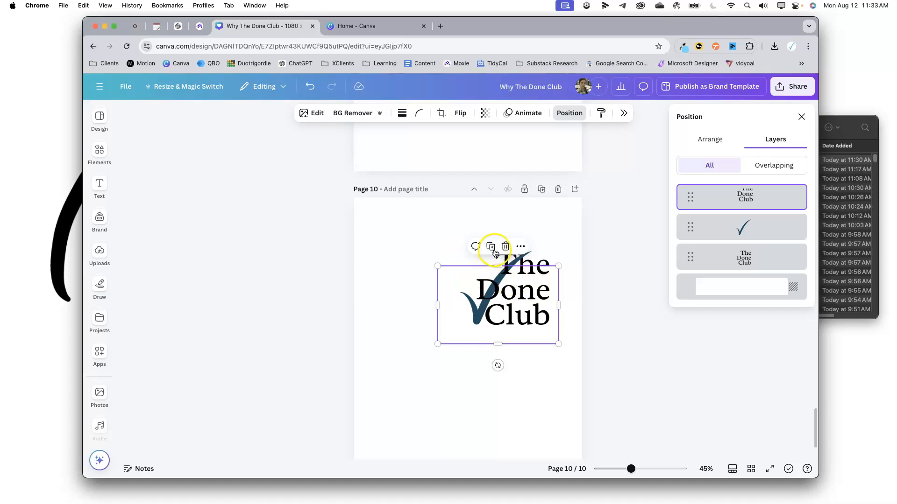
{"action": "left_click", "coordinate": [491, 248]}
{"action": "left_click_drag", "start_coordinate": [510, 305], "coordinate": [485, 406]}
{"action": "left_click", "coordinate": [496, 306]}
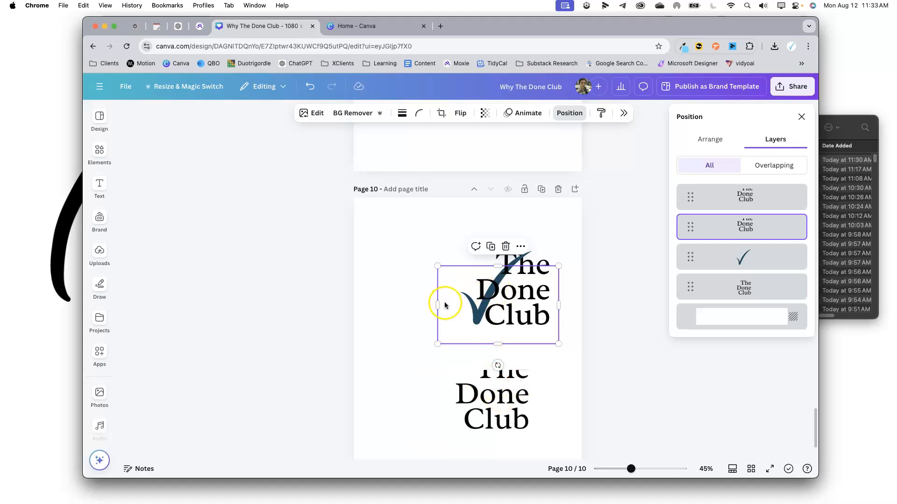
{"action": "left_click_drag", "start_coordinate": [436, 305], "coordinate": [499, 304]}
{"action": "left_click", "coordinate": [489, 399]}
{"action": "left_click_drag", "start_coordinate": [488, 399], "coordinate": [510, 300]}
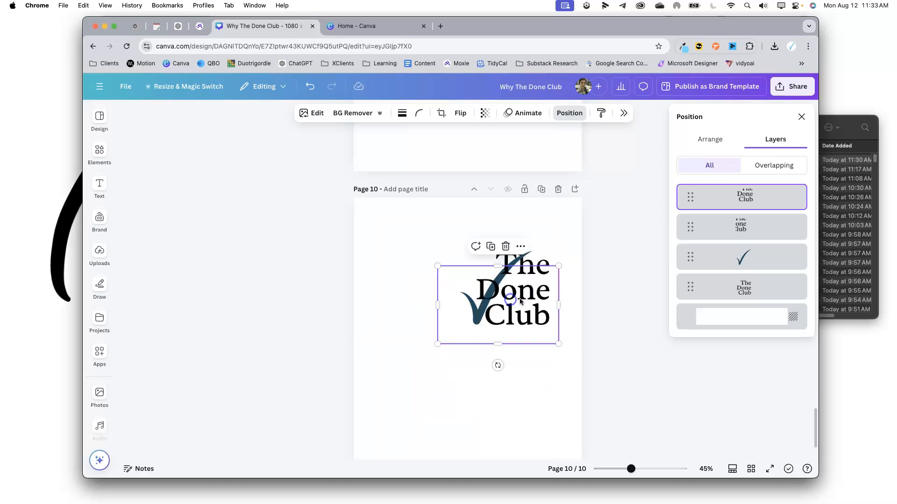
{"action": "left_click_drag", "start_coordinate": [498, 344], "coordinate": [513, 291]}
{"action": "left_click", "coordinate": [440, 356]}
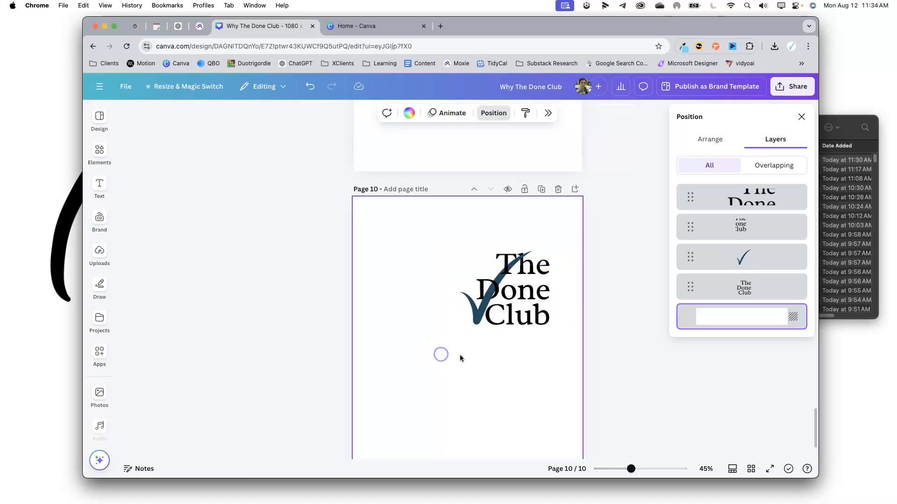
Select all the logo elements on page 10, group them, then enlarge the group and move it lower on the page.
{"action": "left_click", "coordinate": [479, 316]}
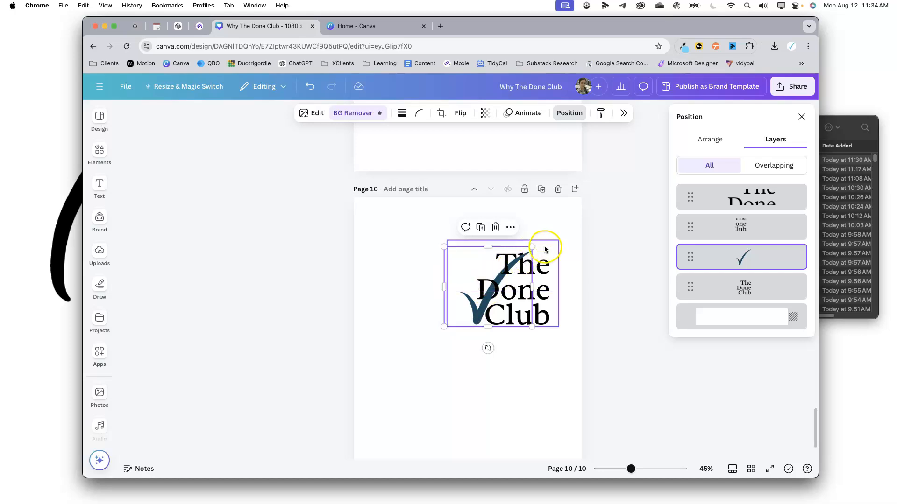
{"action": "left_click", "coordinate": [575, 323]}
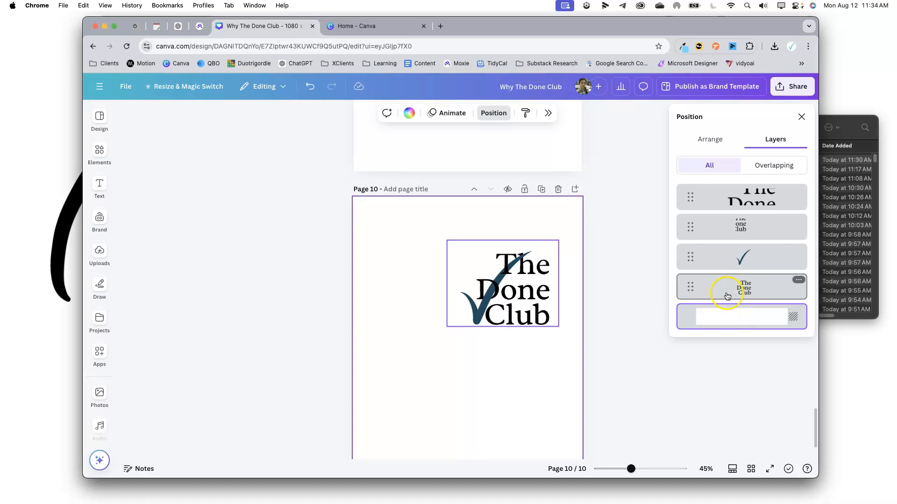
{"action": "left_click_drag", "start_coordinate": [538, 378], "coordinate": [458, 245]}
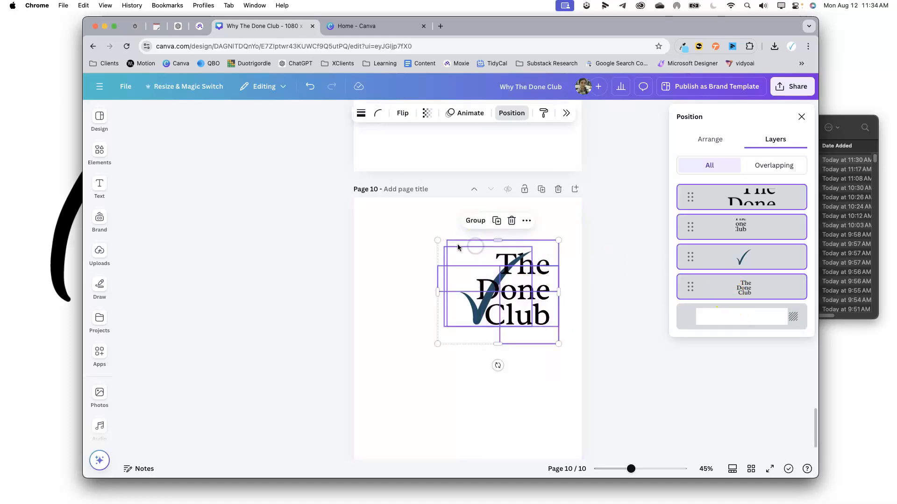
{"action": "left_click", "coordinate": [476, 221]}
{"action": "left_click_drag", "start_coordinate": [437, 344], "coordinate": [408, 382]}
{"action": "left_click_drag", "start_coordinate": [502, 314], "coordinate": [490, 348]}
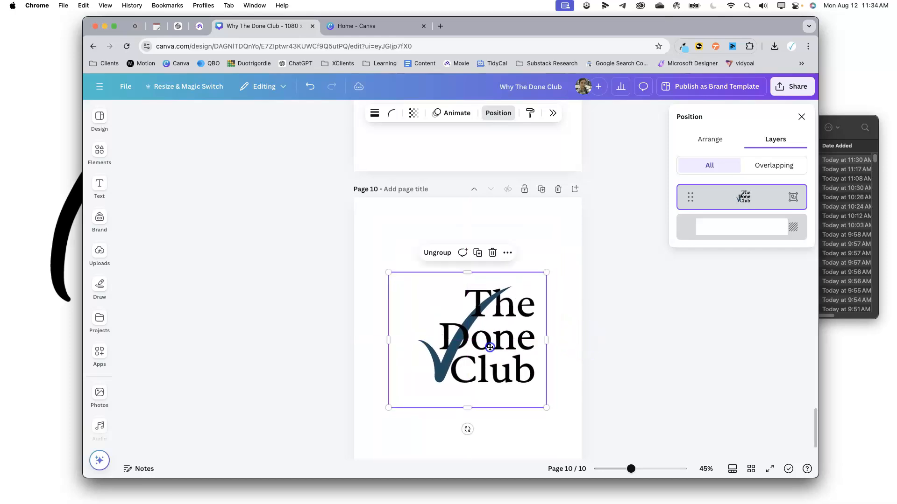
Add a new blank page after page 10.
{"action": "left_click", "coordinate": [562, 281]}
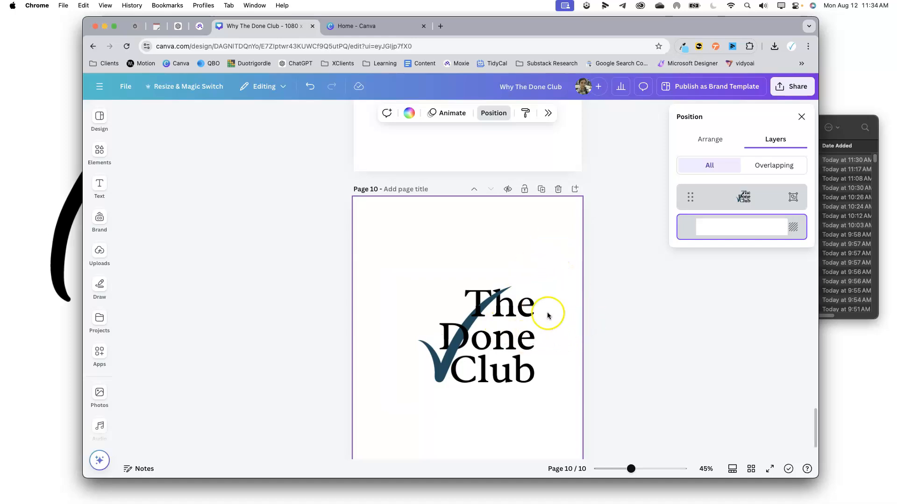
{"action": "left_click", "coordinate": [603, 293]}
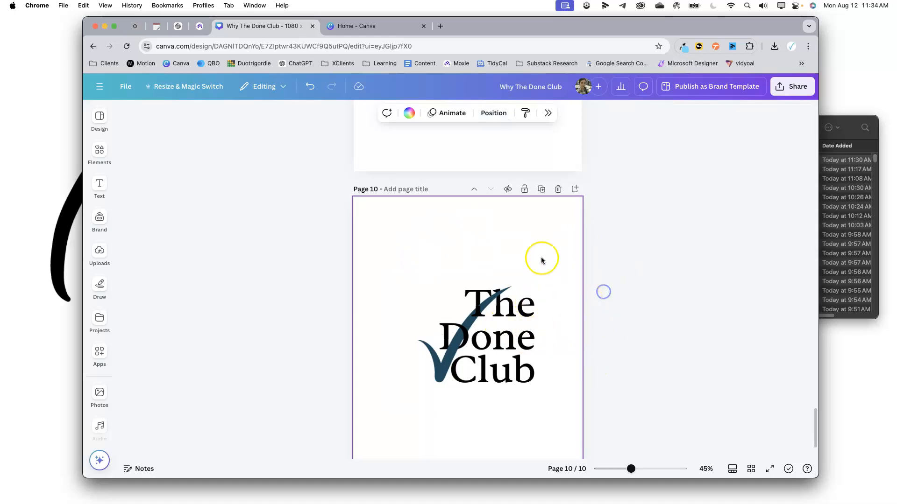
{"action": "left_click", "coordinate": [562, 282]}
{"action": "left_click", "coordinate": [563, 283]}
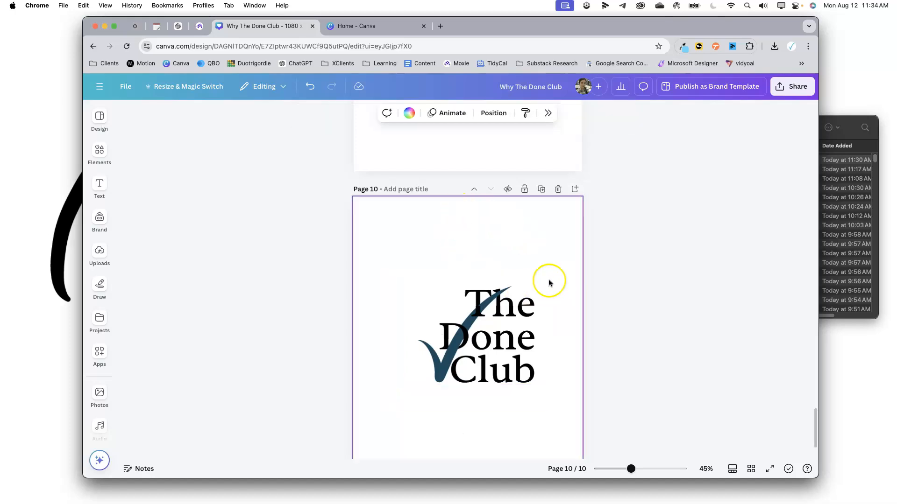
{"action": "scroll", "coordinate": [552, 288], "scroll_direction": "up", "scroll_amount": 6}
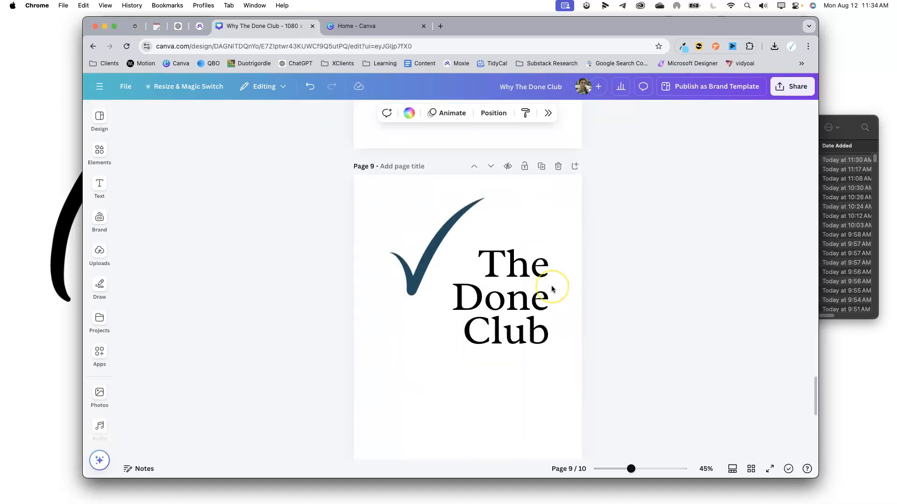
{"action": "scroll", "coordinate": [552, 287], "scroll_direction": "down", "scroll_amount": 7}
{"action": "left_click", "coordinate": [575, 132]}
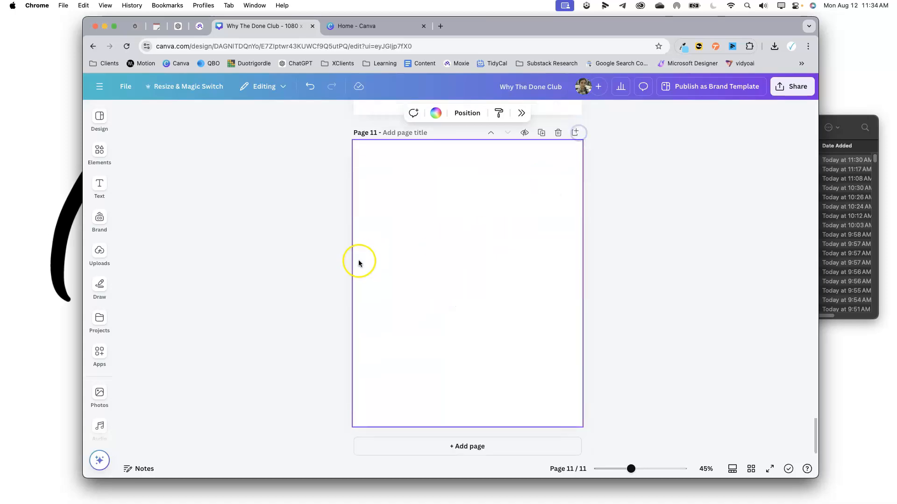
Insert The Done Club logo from the brand kit's Logos onto the new page 11.
{"action": "left_click", "coordinate": [99, 218]}
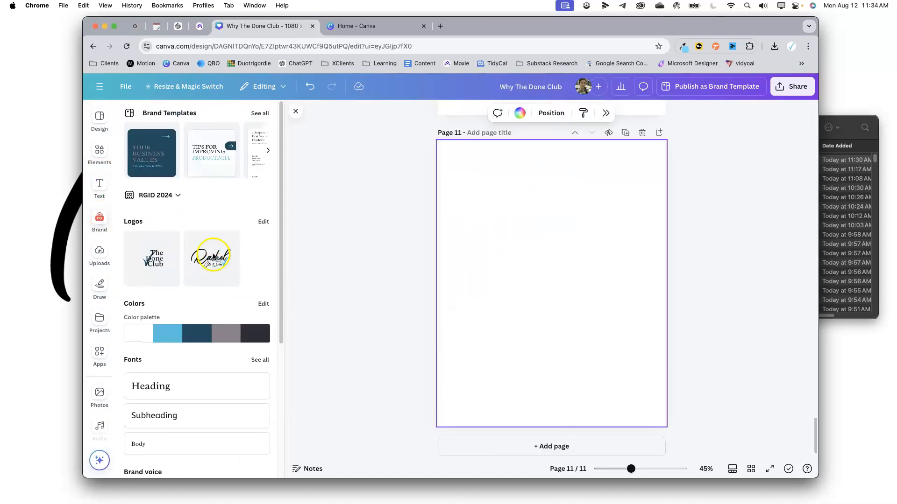
{"action": "left_click", "coordinate": [151, 277]}
{"action": "left_click", "coordinate": [747, 310]}
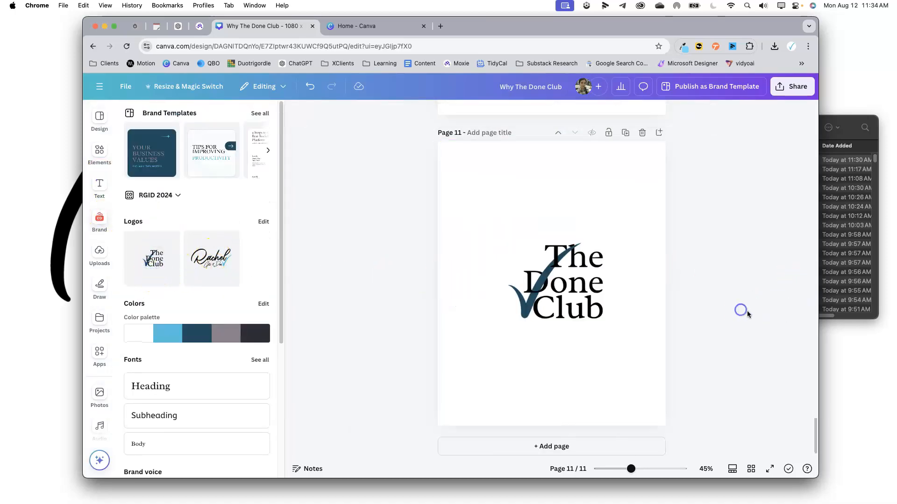
{"action": "left_click", "coordinate": [544, 306]}
{"action": "left_click_drag", "start_coordinate": [562, 190], "coordinate": [562, 235]}
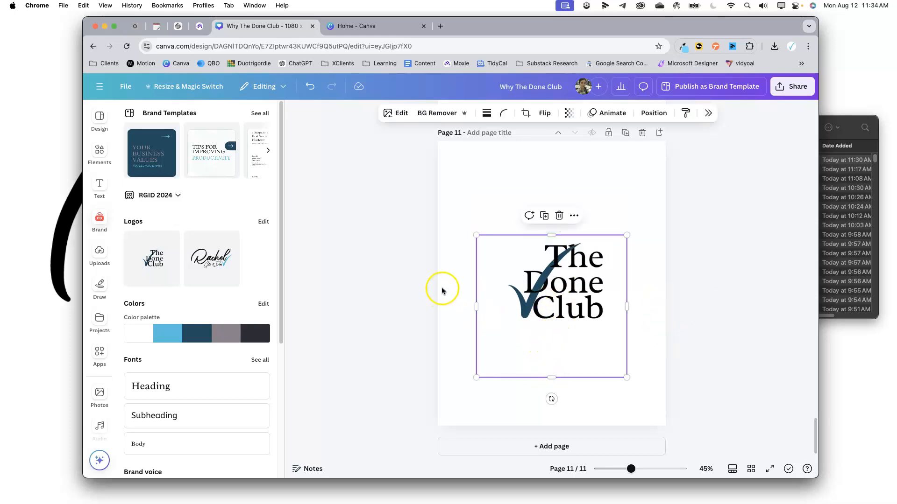